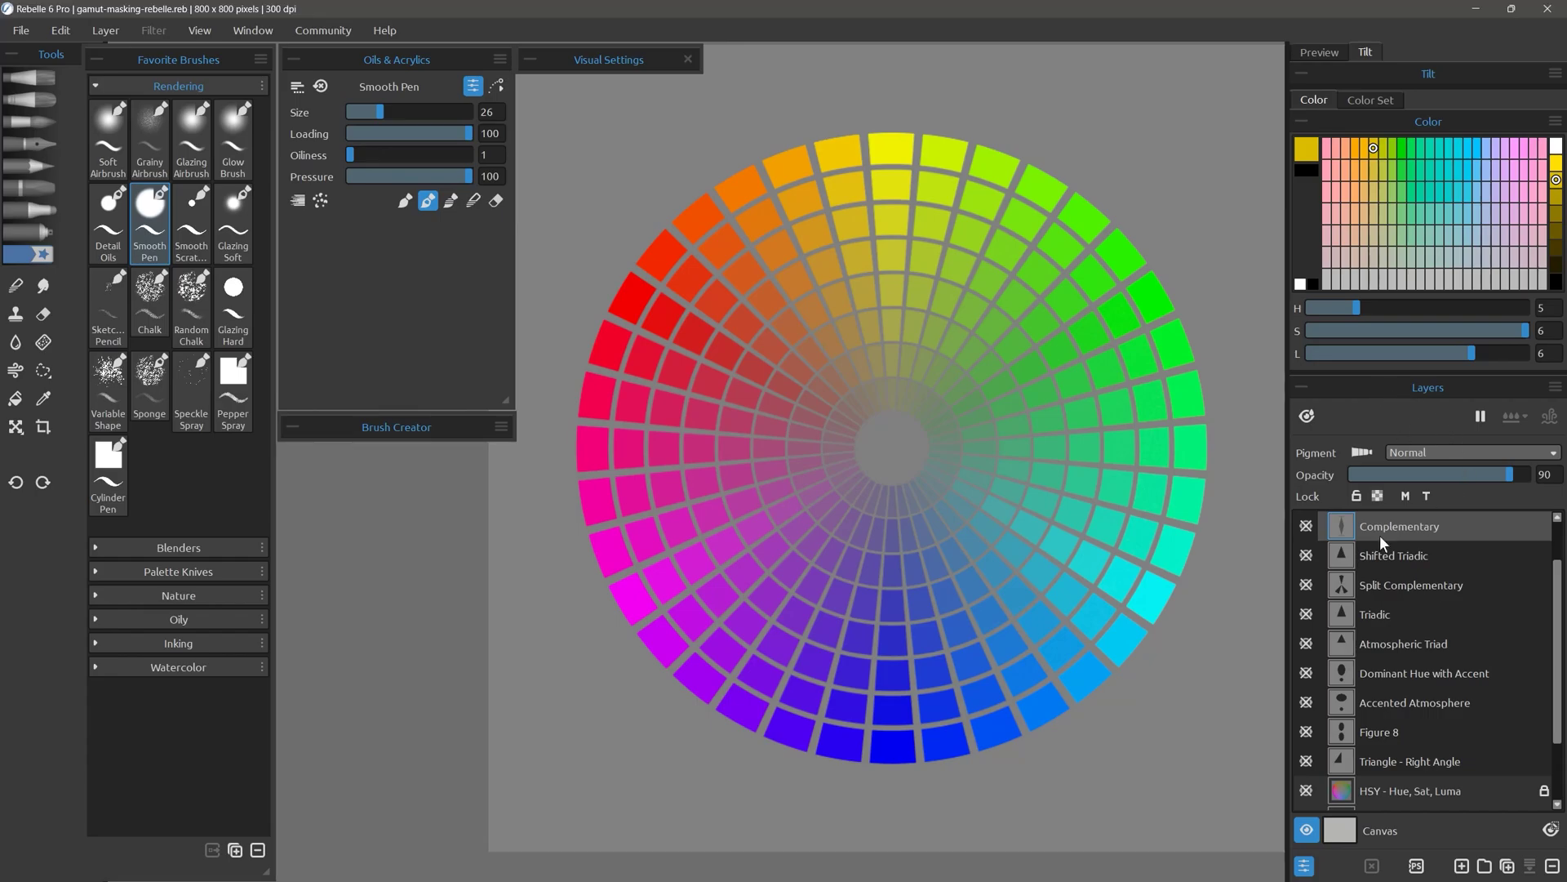
Show the Complementary mask layer and the HSY - Hue, Sat, Luma color wheel layer
{"action": "left_click", "coordinate": [901, 451]}
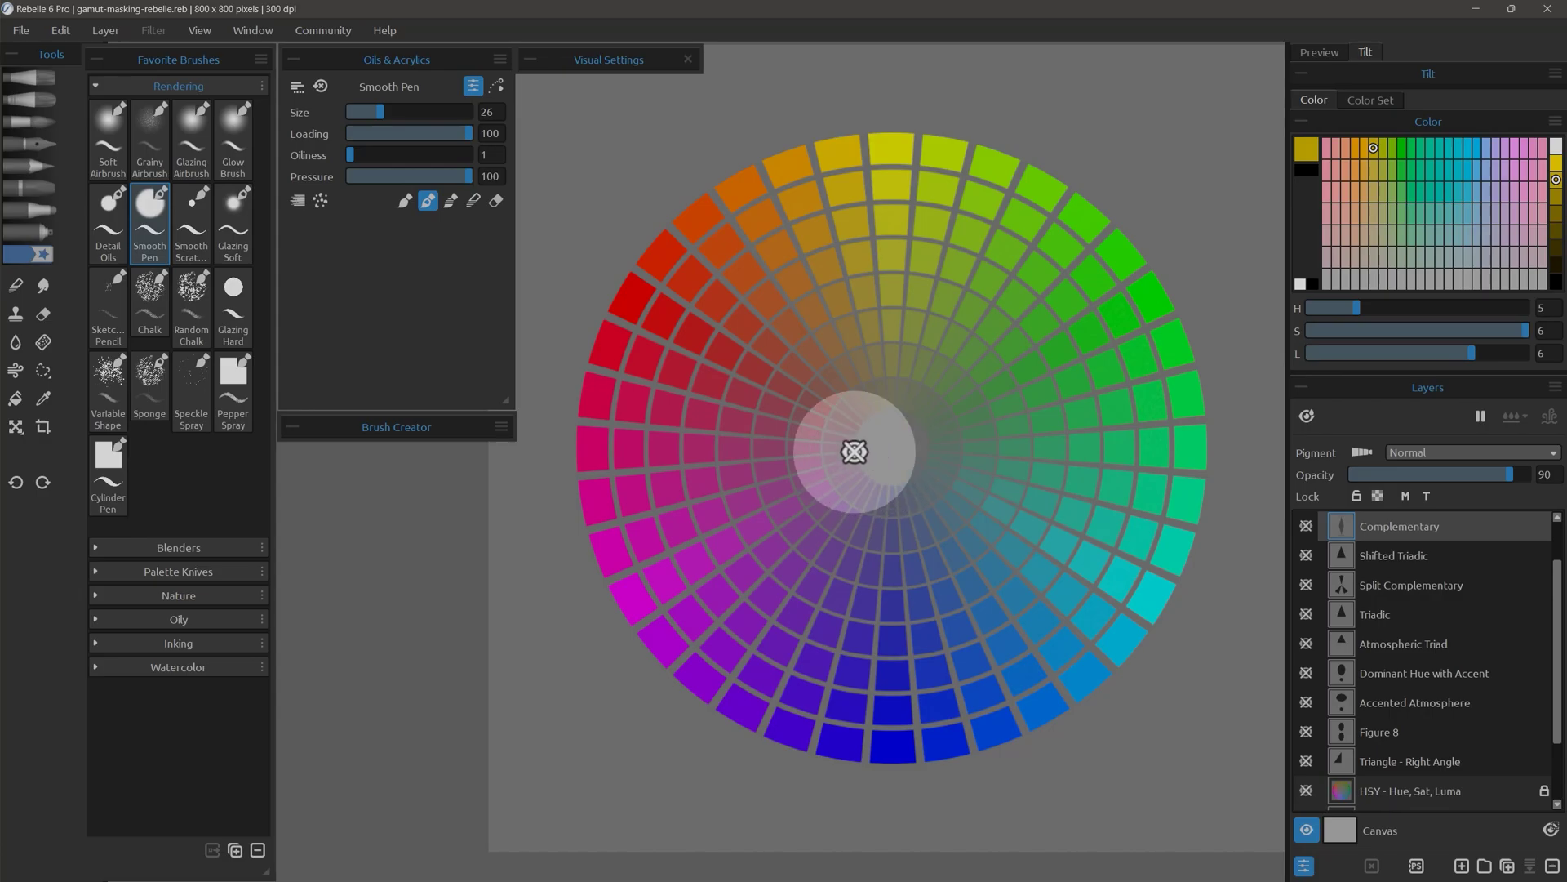
{"action": "left_click", "coordinate": [21, 30]}
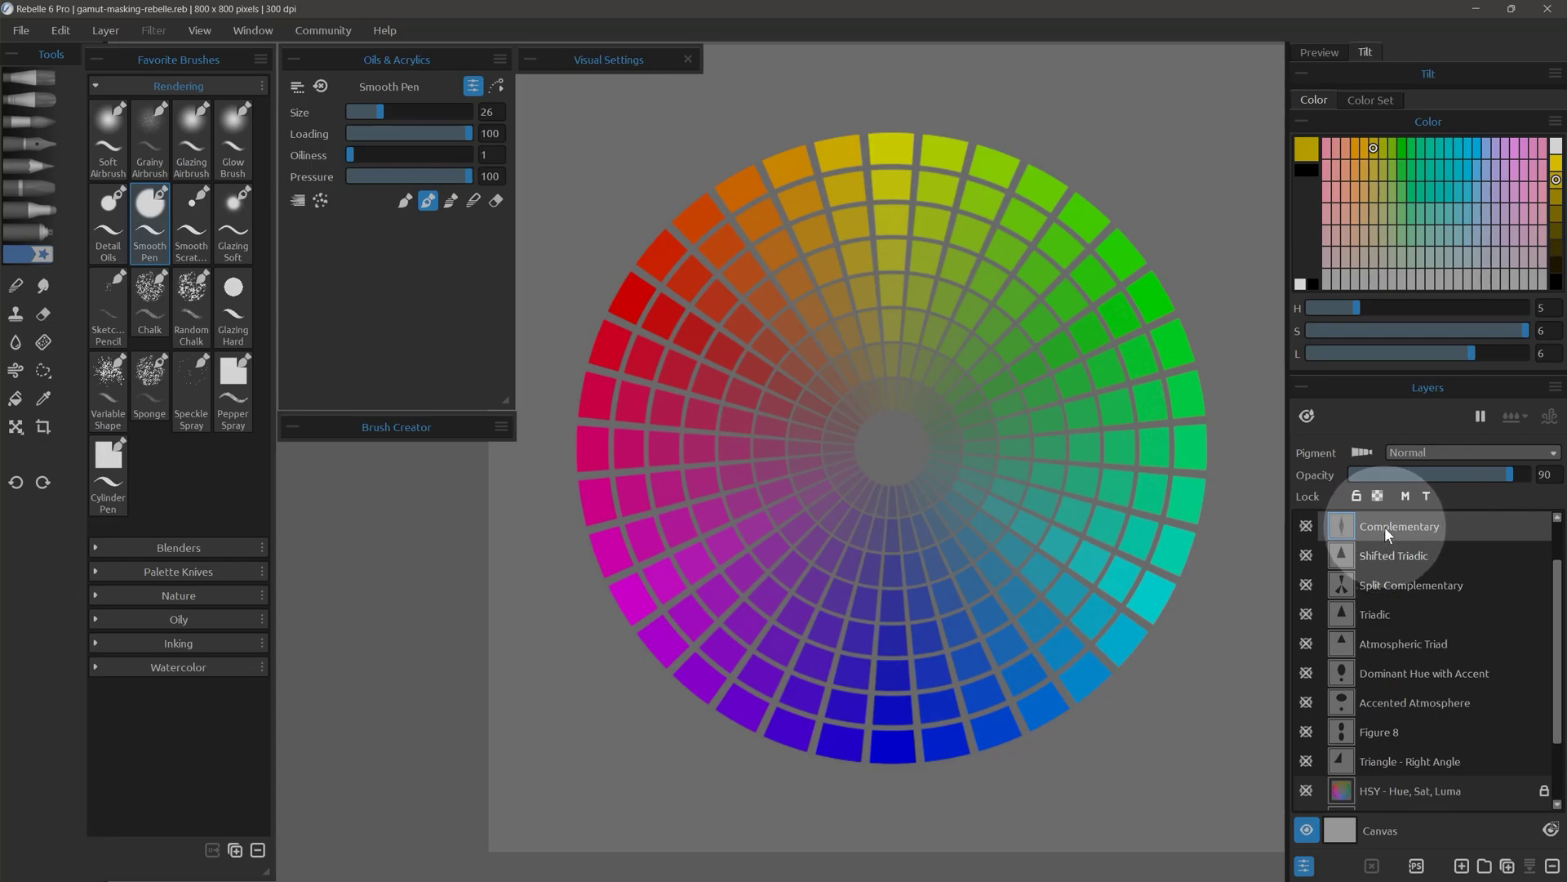
{"action": "left_click", "coordinate": [1307, 526]}
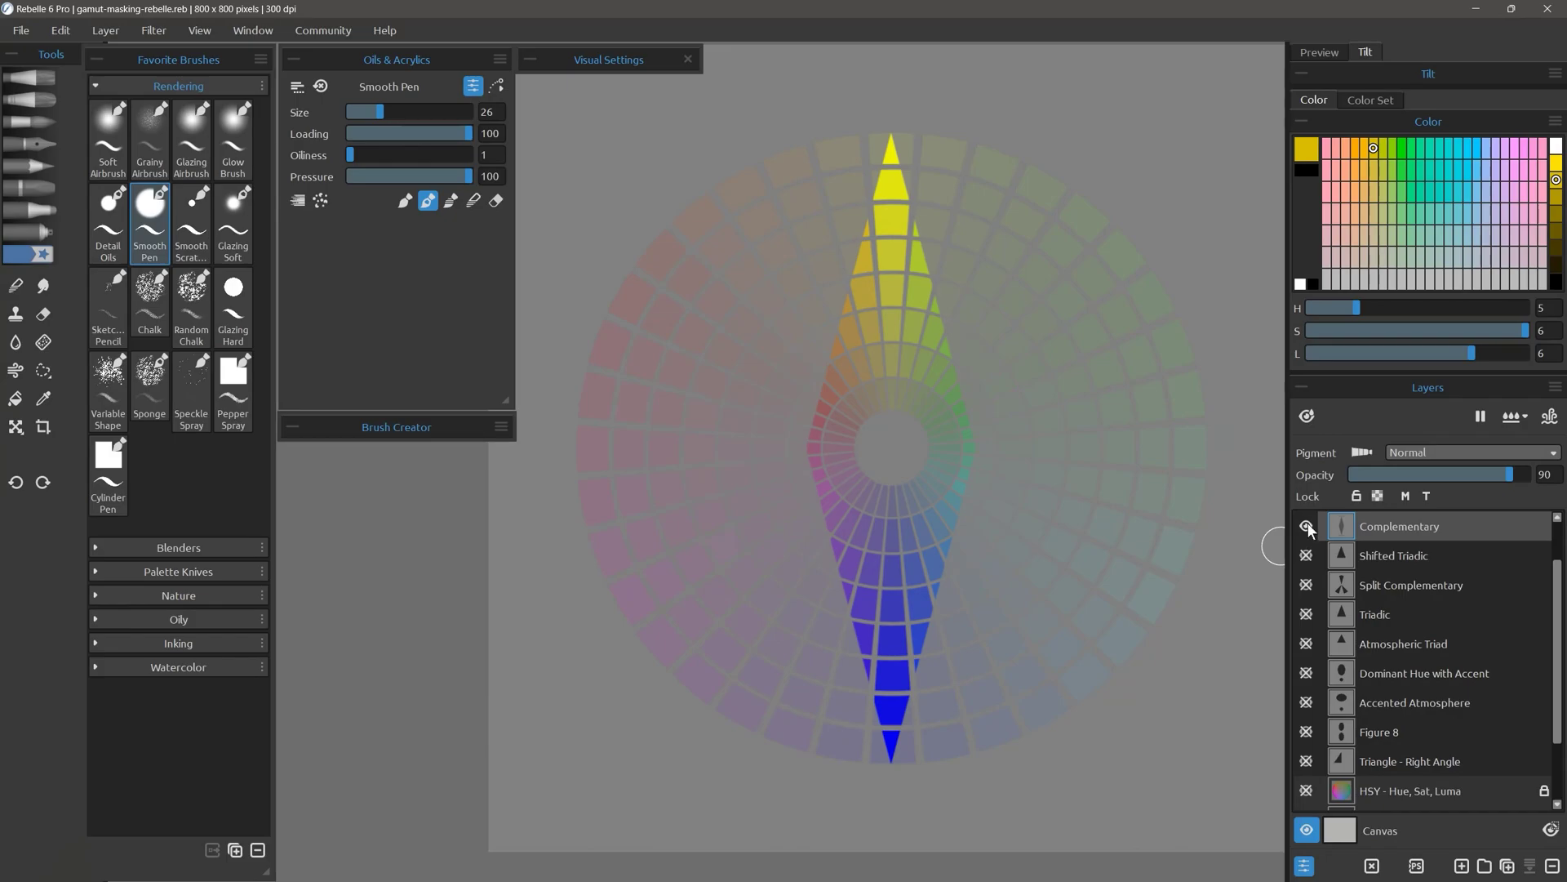
{"action": "scroll", "coordinate": [1549, 743], "scroll_direction": "down", "scroll_amount": 2}
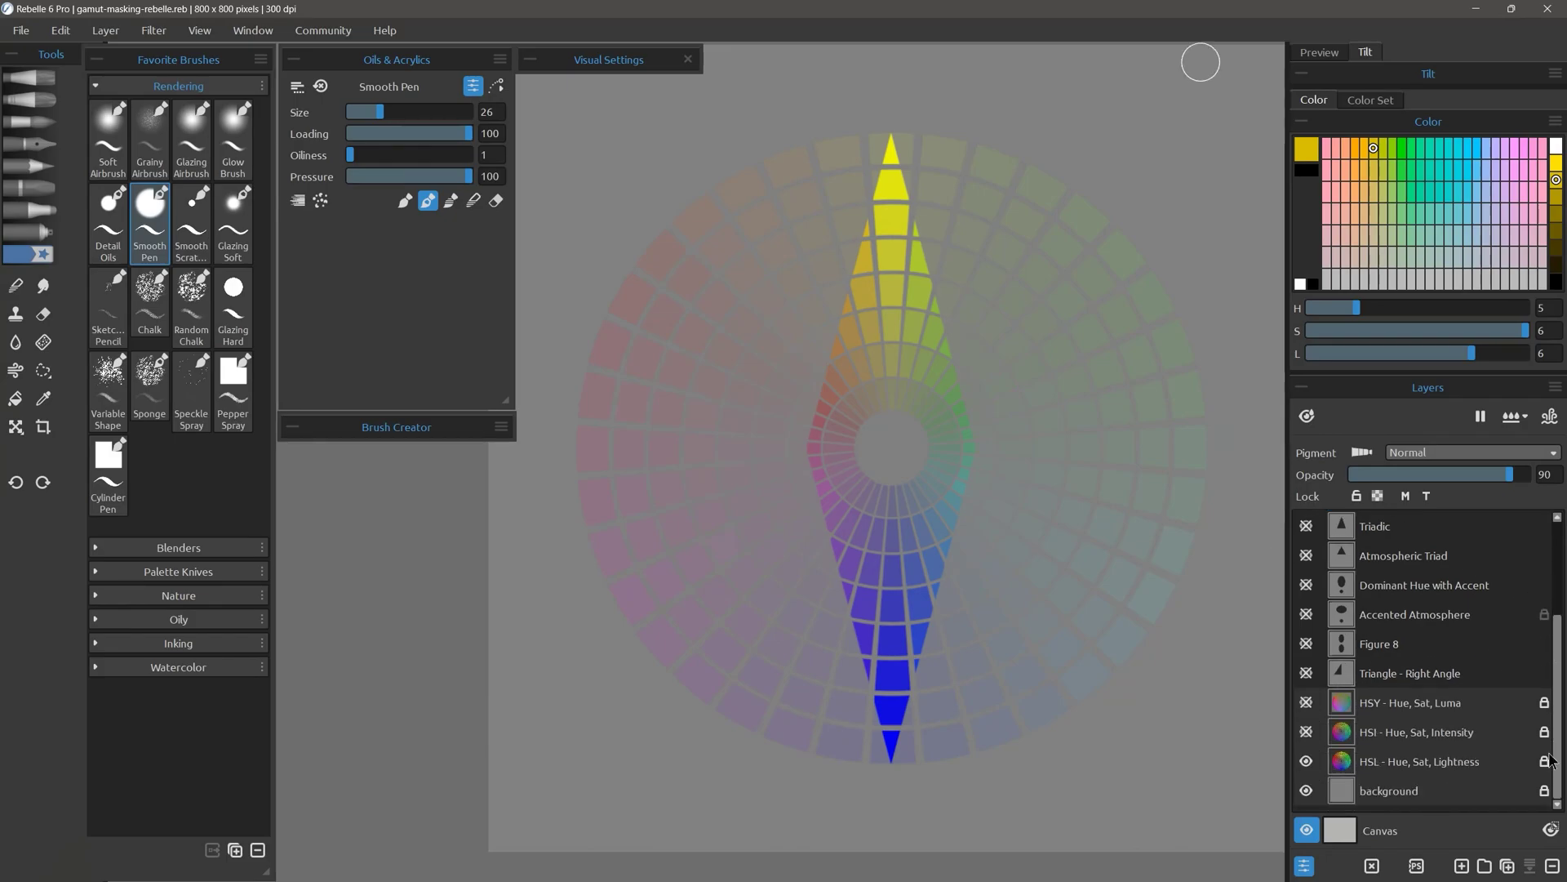
{"action": "left_click", "coordinate": [1306, 702]}
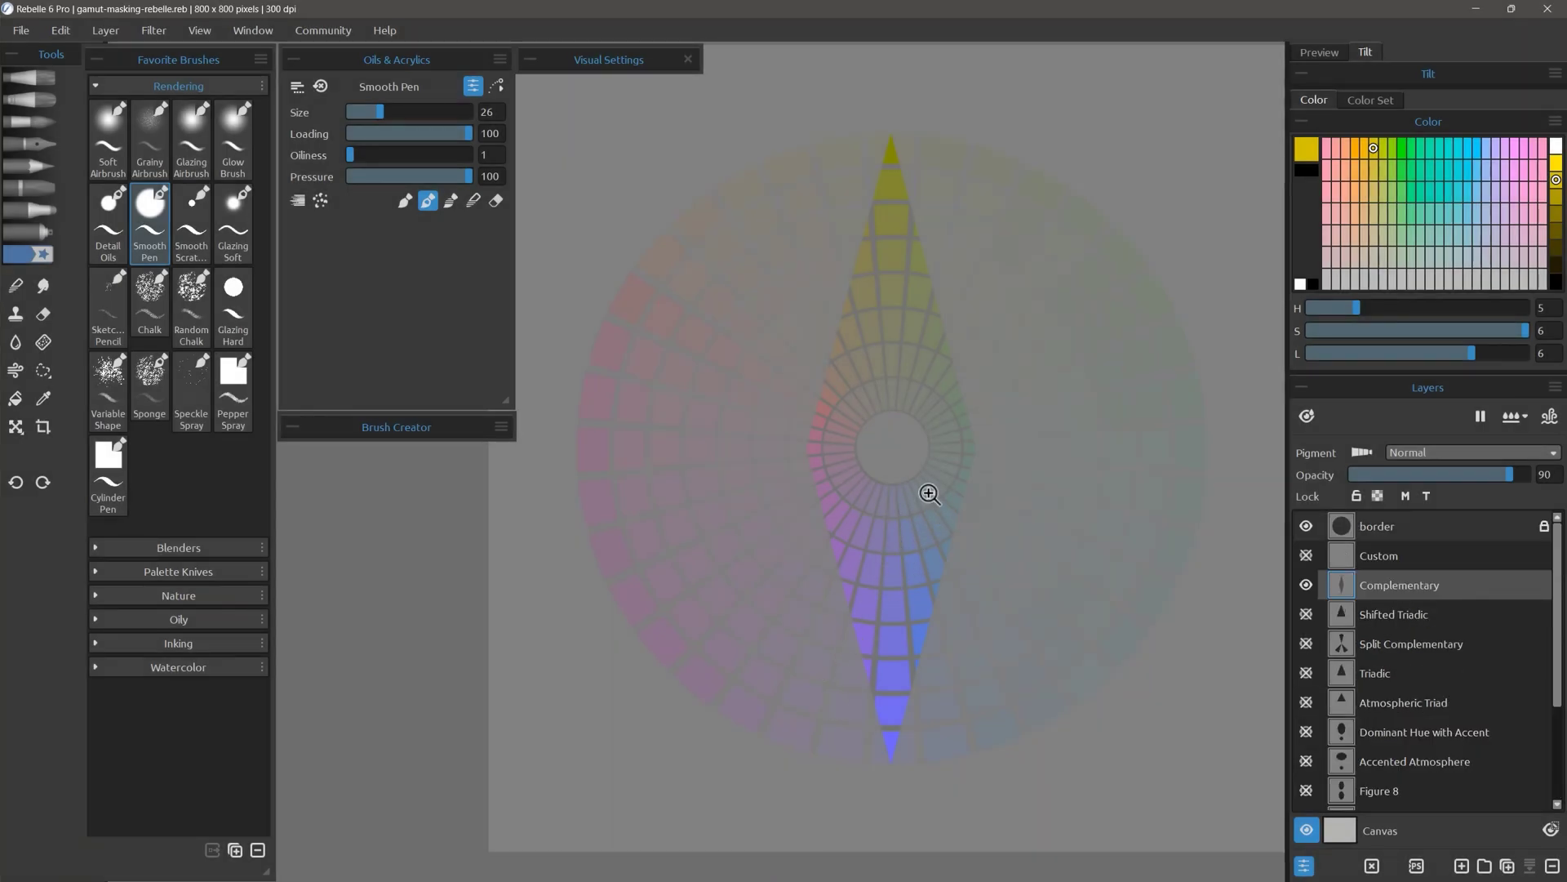
Try rotating the Complementary mask around the wheel's center to select a different pair of hues
{"action": "left_click_drag", "start_coordinate": [934, 486], "coordinate": [909, 501]}
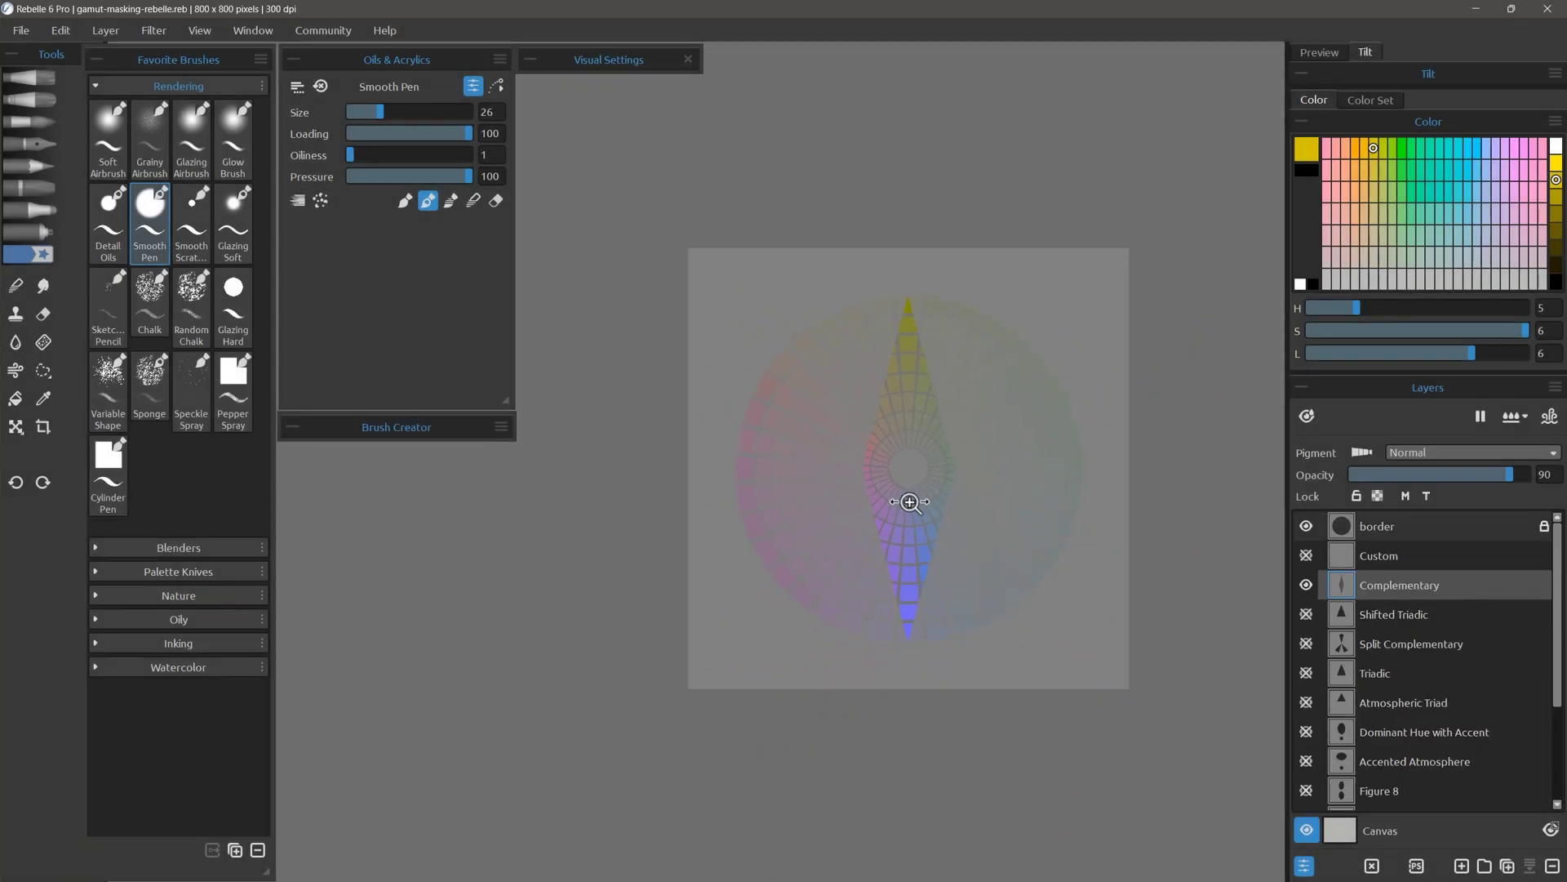
{"action": "key", "text": "ctrl+t"}
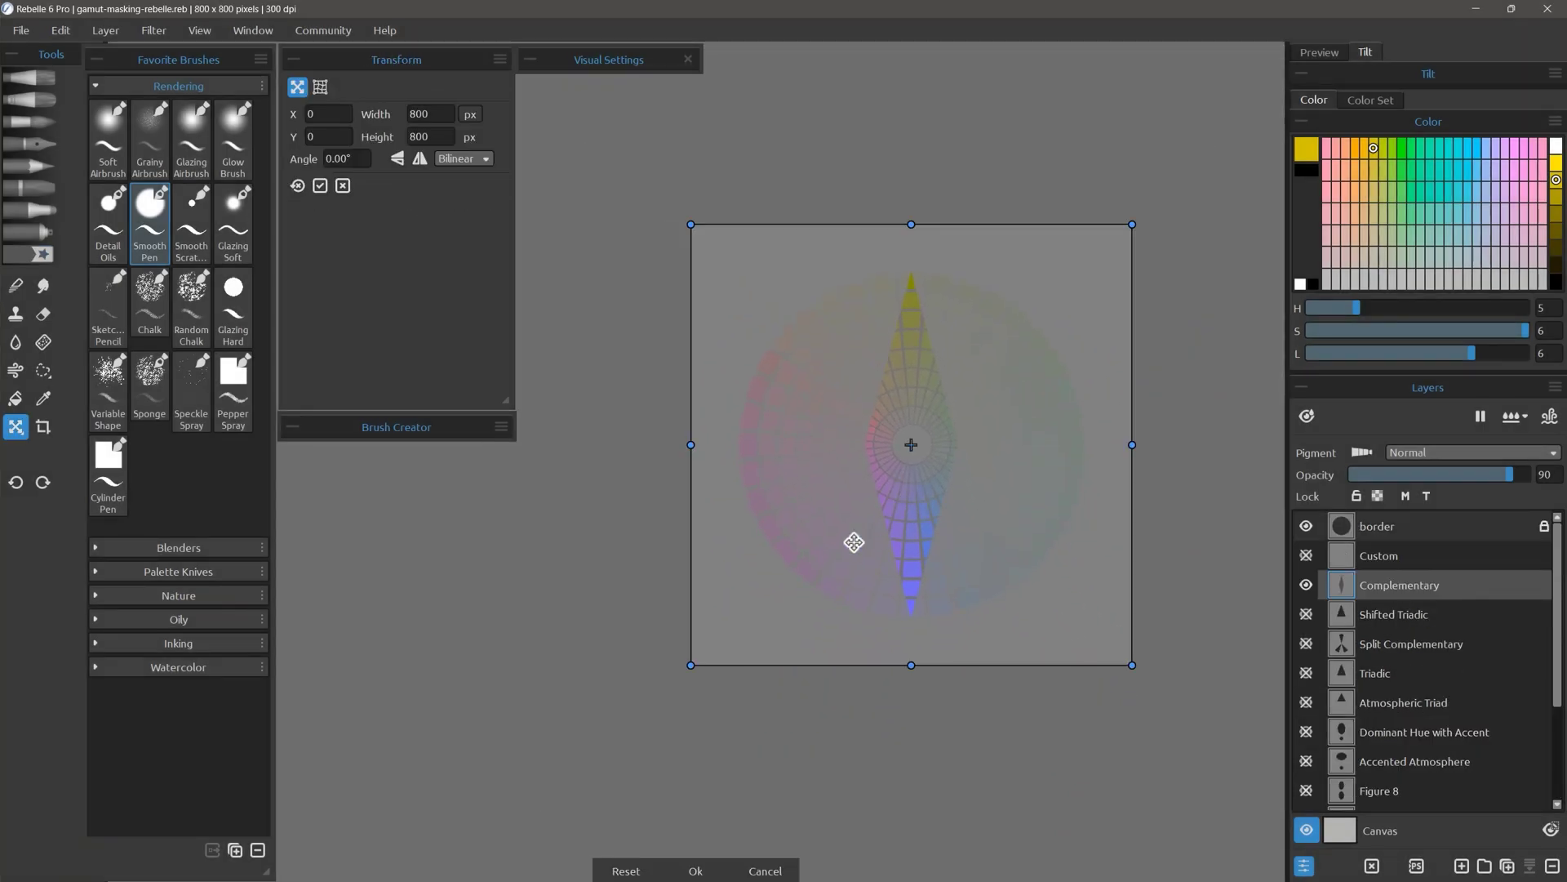
{"action": "left_click_drag", "start_coordinate": [676, 678], "coordinate": [933, 362]}
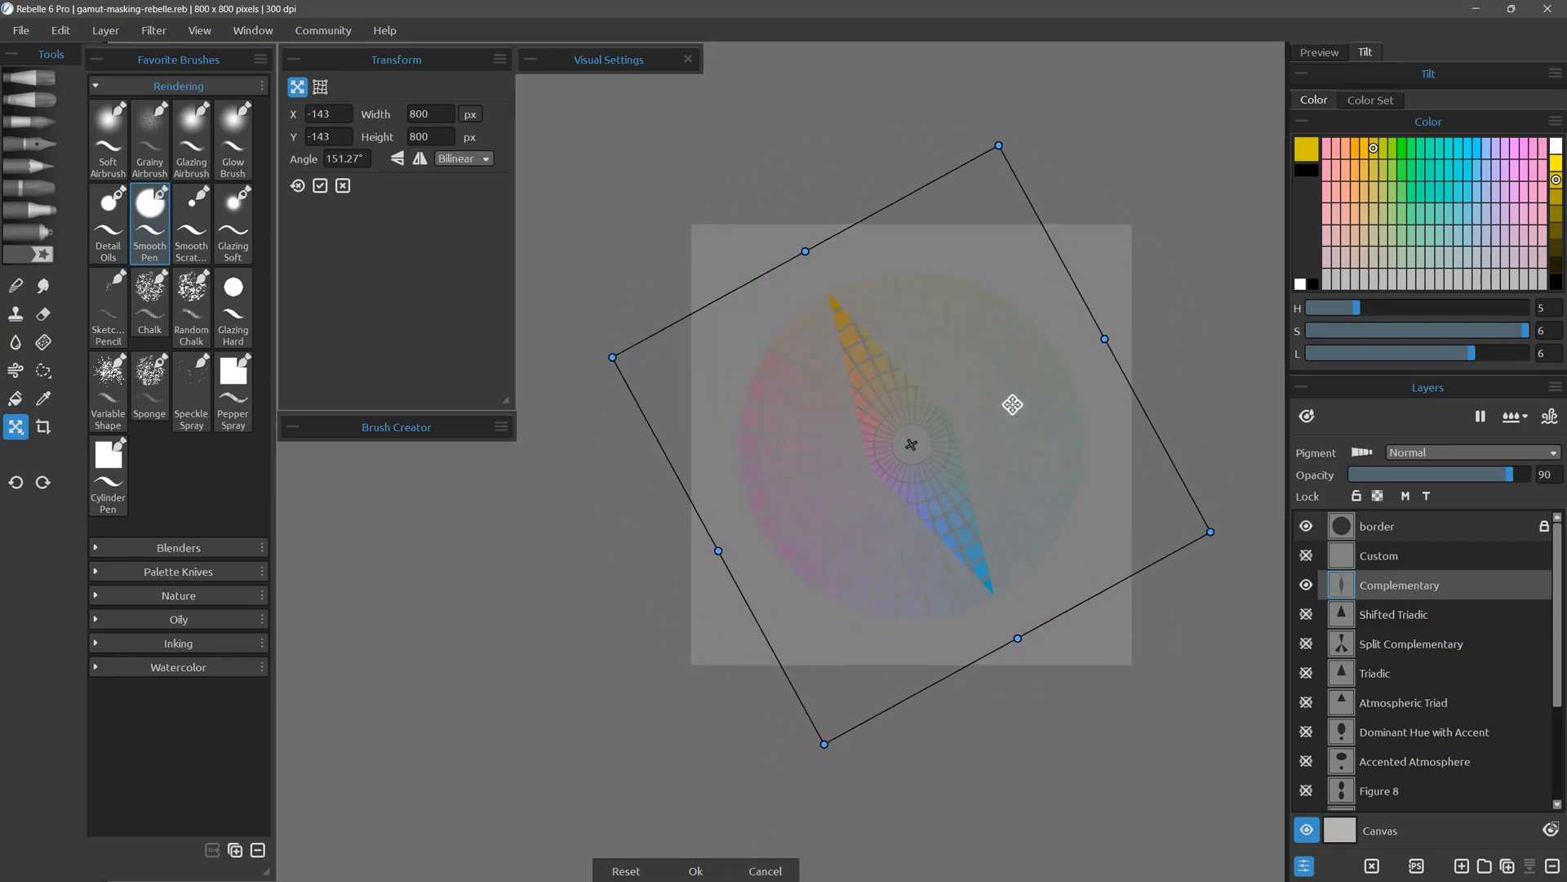
{"action": "left_click_drag", "start_coordinate": [997, 416], "coordinate": [1037, 384]}
{"action": "left_click", "coordinate": [769, 871]}
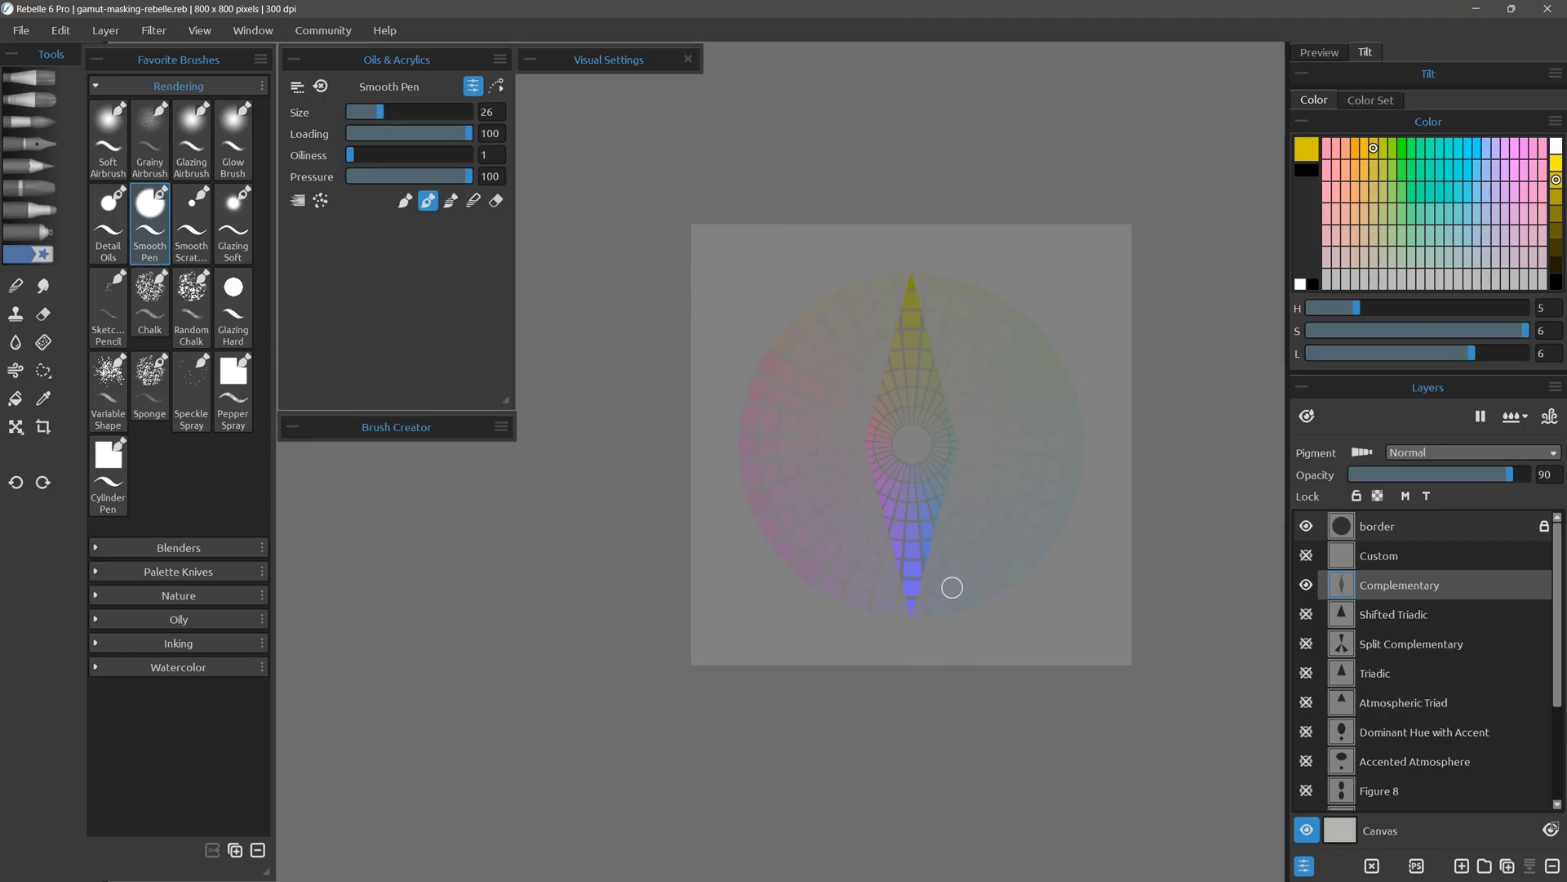
Crop the canvas to 185 x 640 px, tightly around the diamond-shaped complementary gamut
{"action": "left_click", "coordinate": [43, 426]}
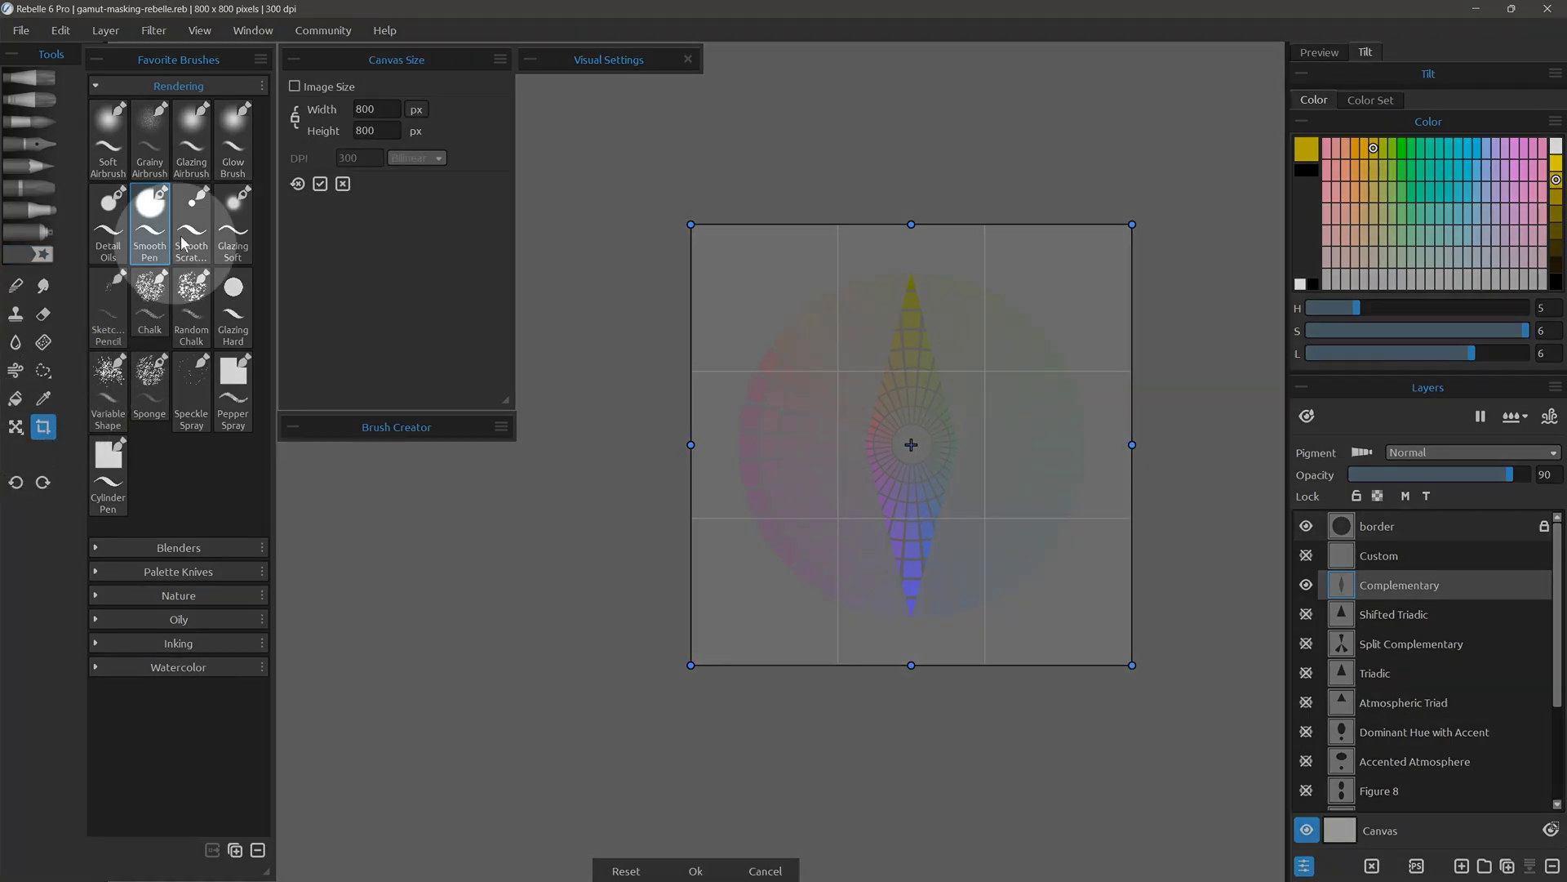
{"action": "left_click_drag", "start_coordinate": [691, 223], "coordinate": [857, 262]}
{"action": "left_click_drag", "start_coordinate": [1132, 664], "coordinate": [962, 622]}
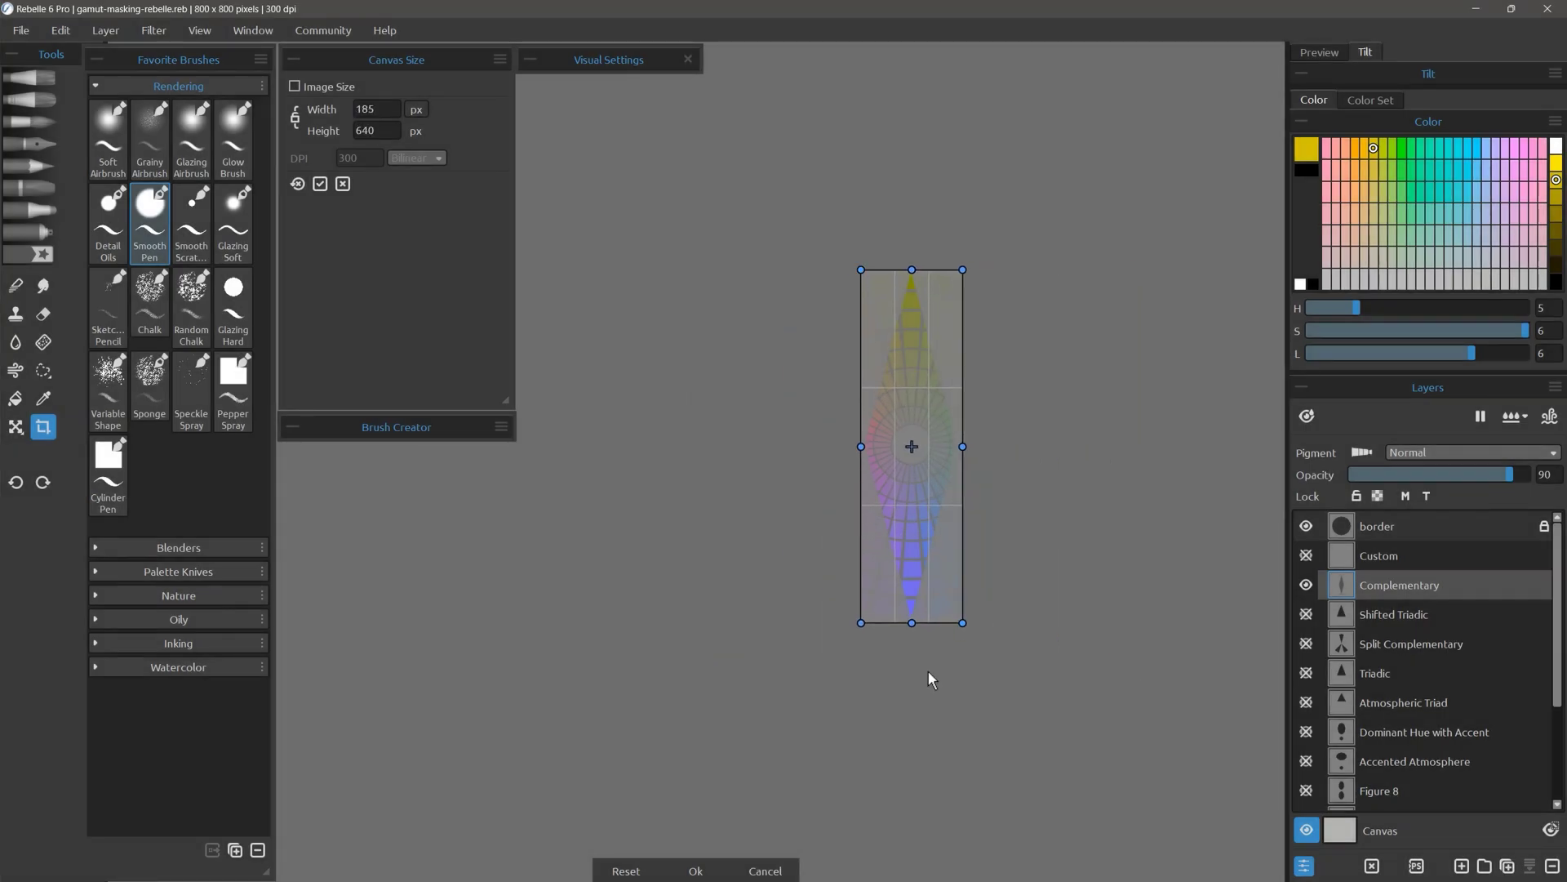
{"action": "key", "text": "Return"}
Save the cropped gamut in the Examples folder as a PNG image named complementary-gamut
{"action": "left_click", "coordinate": [21, 30]}
{"action": "left_click", "coordinate": [56, 135]}
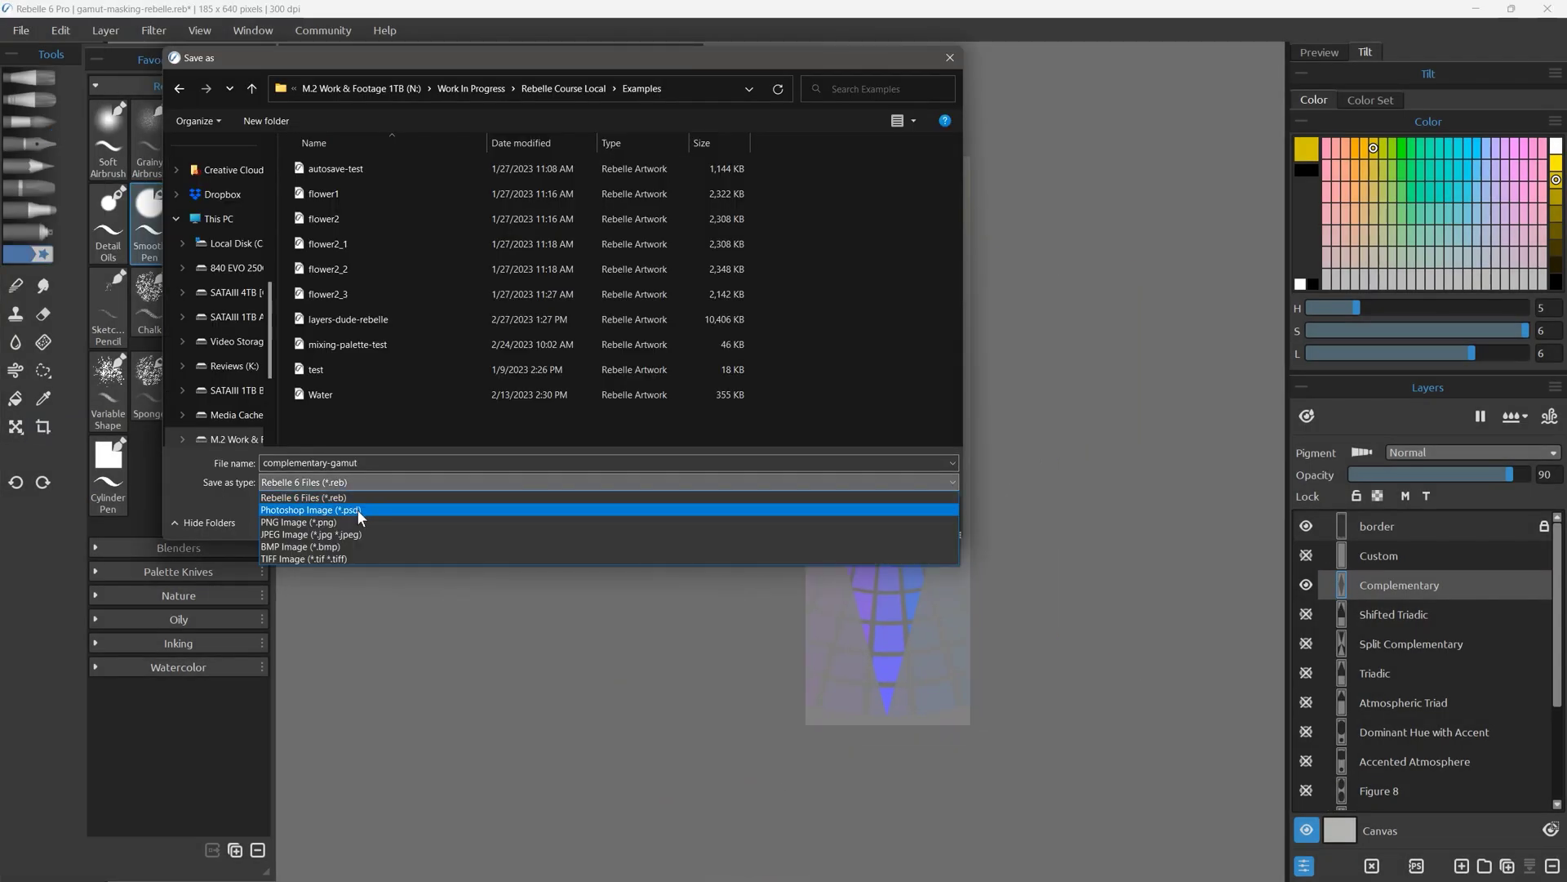
{"action": "left_click", "coordinate": [307, 523]}
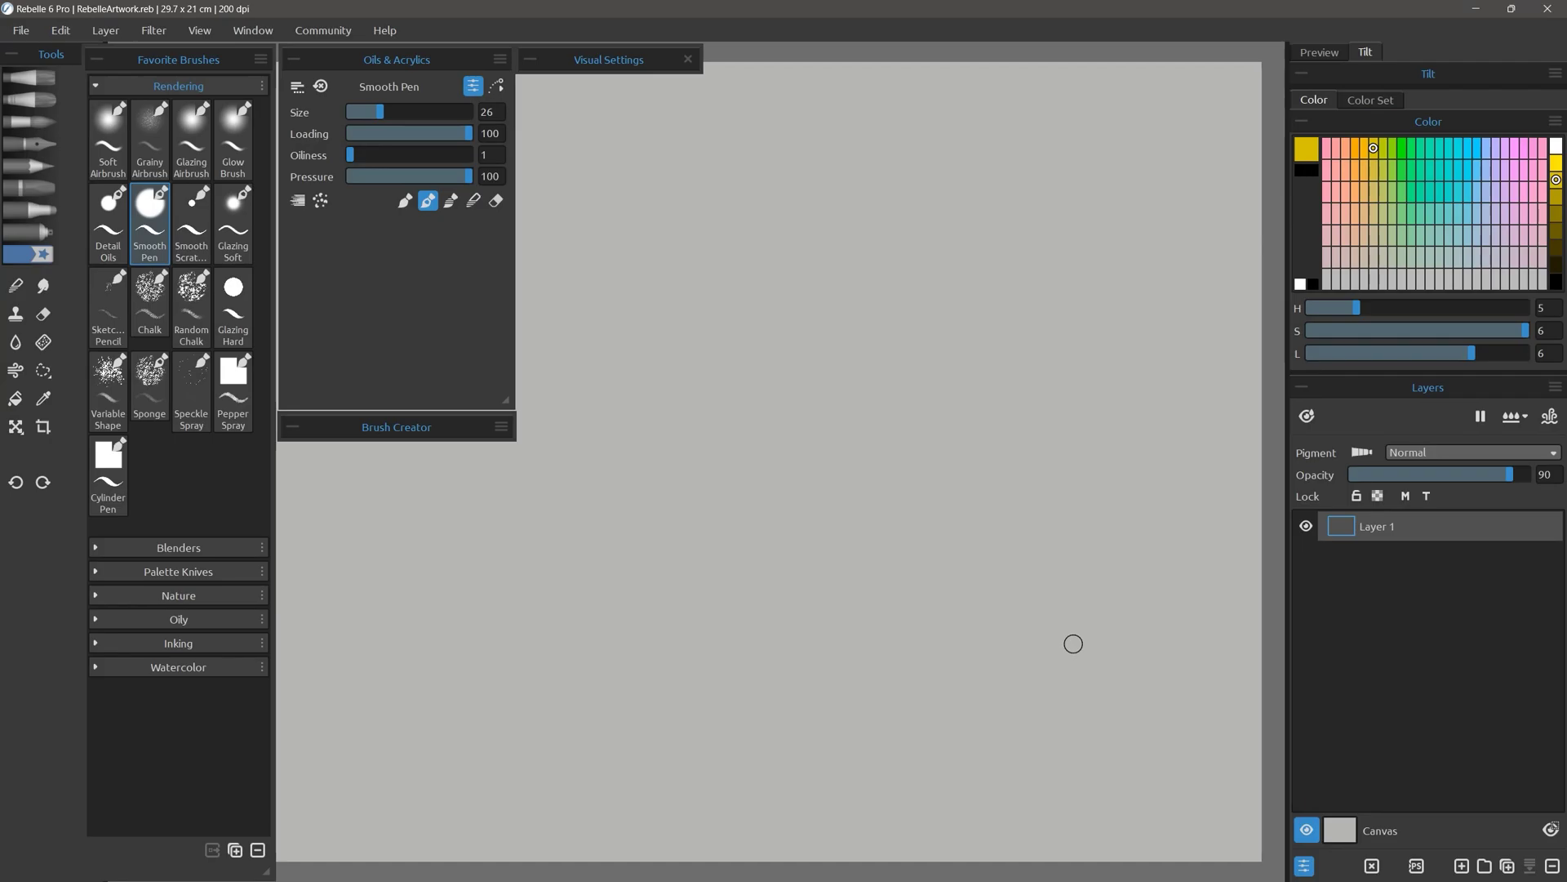
Import the complementary-gamut image as a reference image and open it in its own viewer window
{"action": "left_click", "coordinate": [273, 35]}
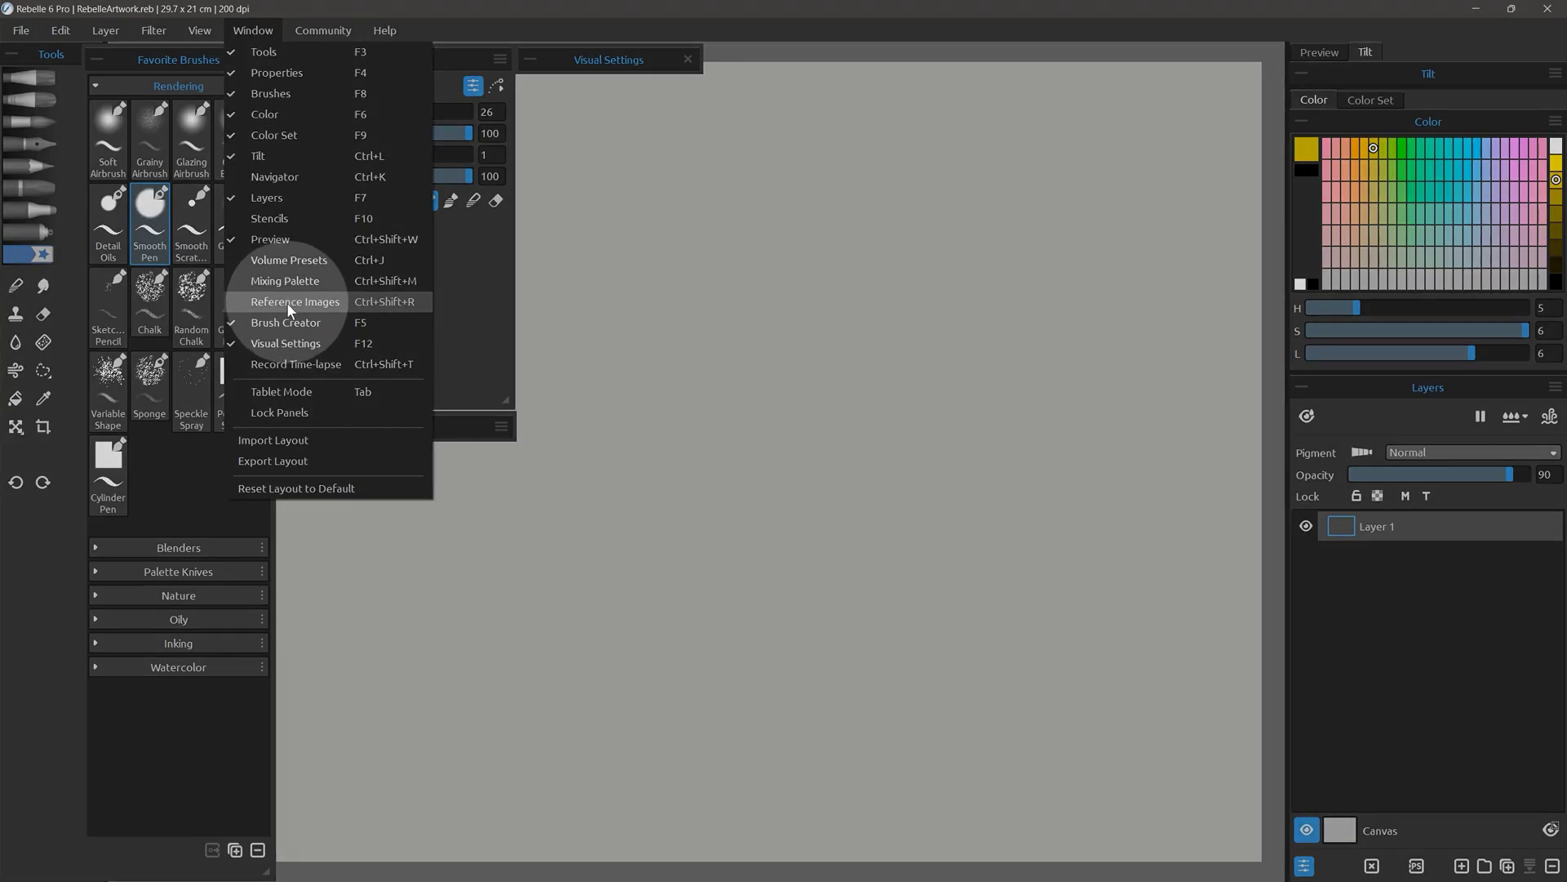
{"action": "left_click", "coordinate": [287, 302]}
{"action": "left_click", "coordinate": [1341, 217]}
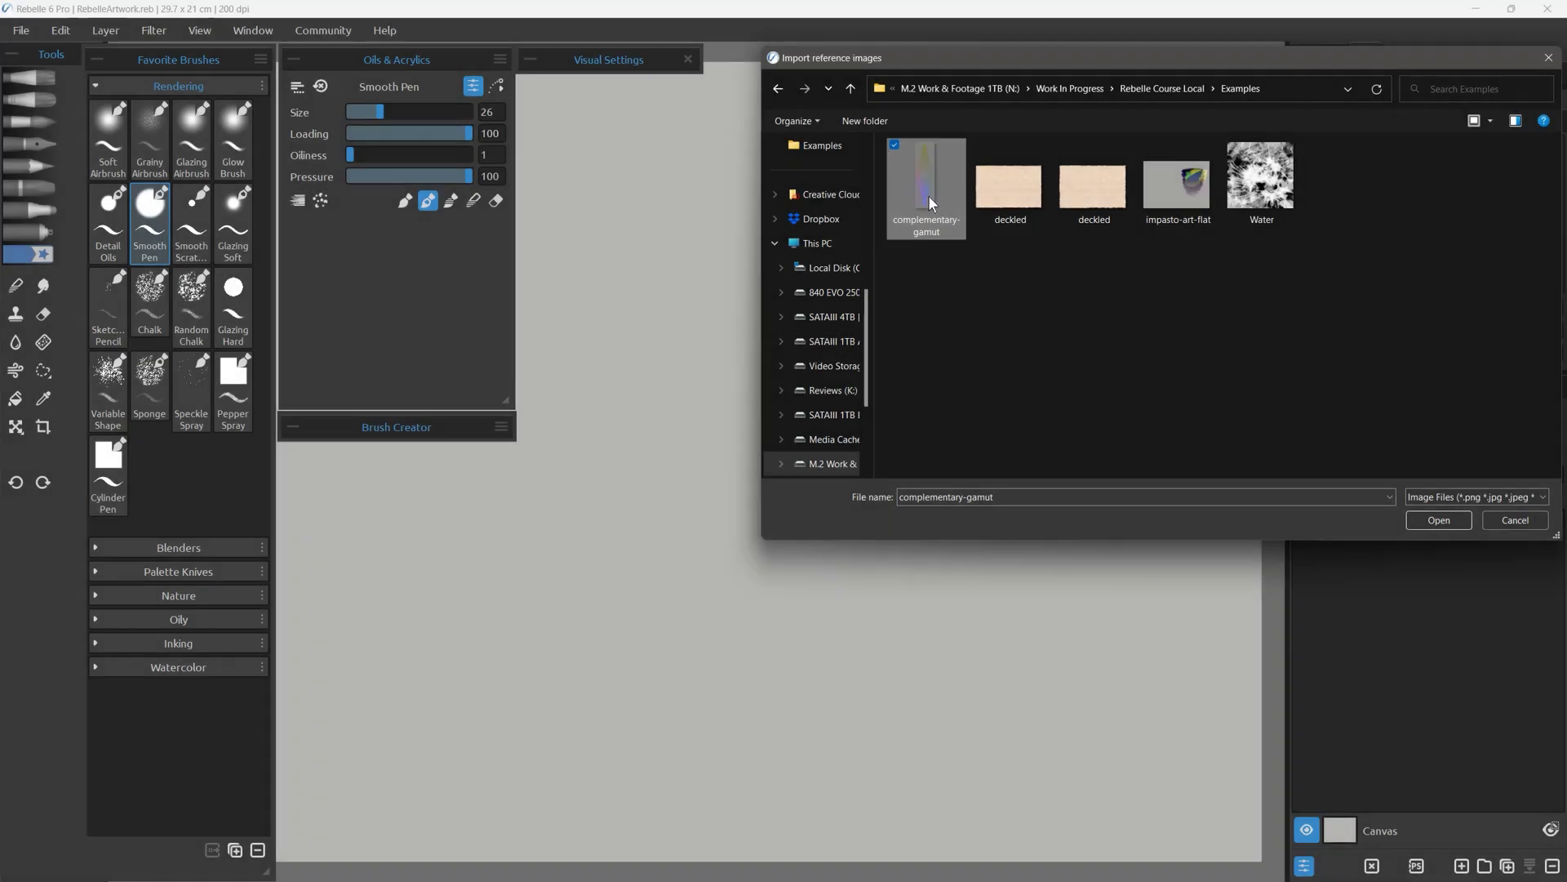
{"action": "double_click", "coordinate": [928, 194]}
{"action": "double_click", "coordinate": [1191, 107]}
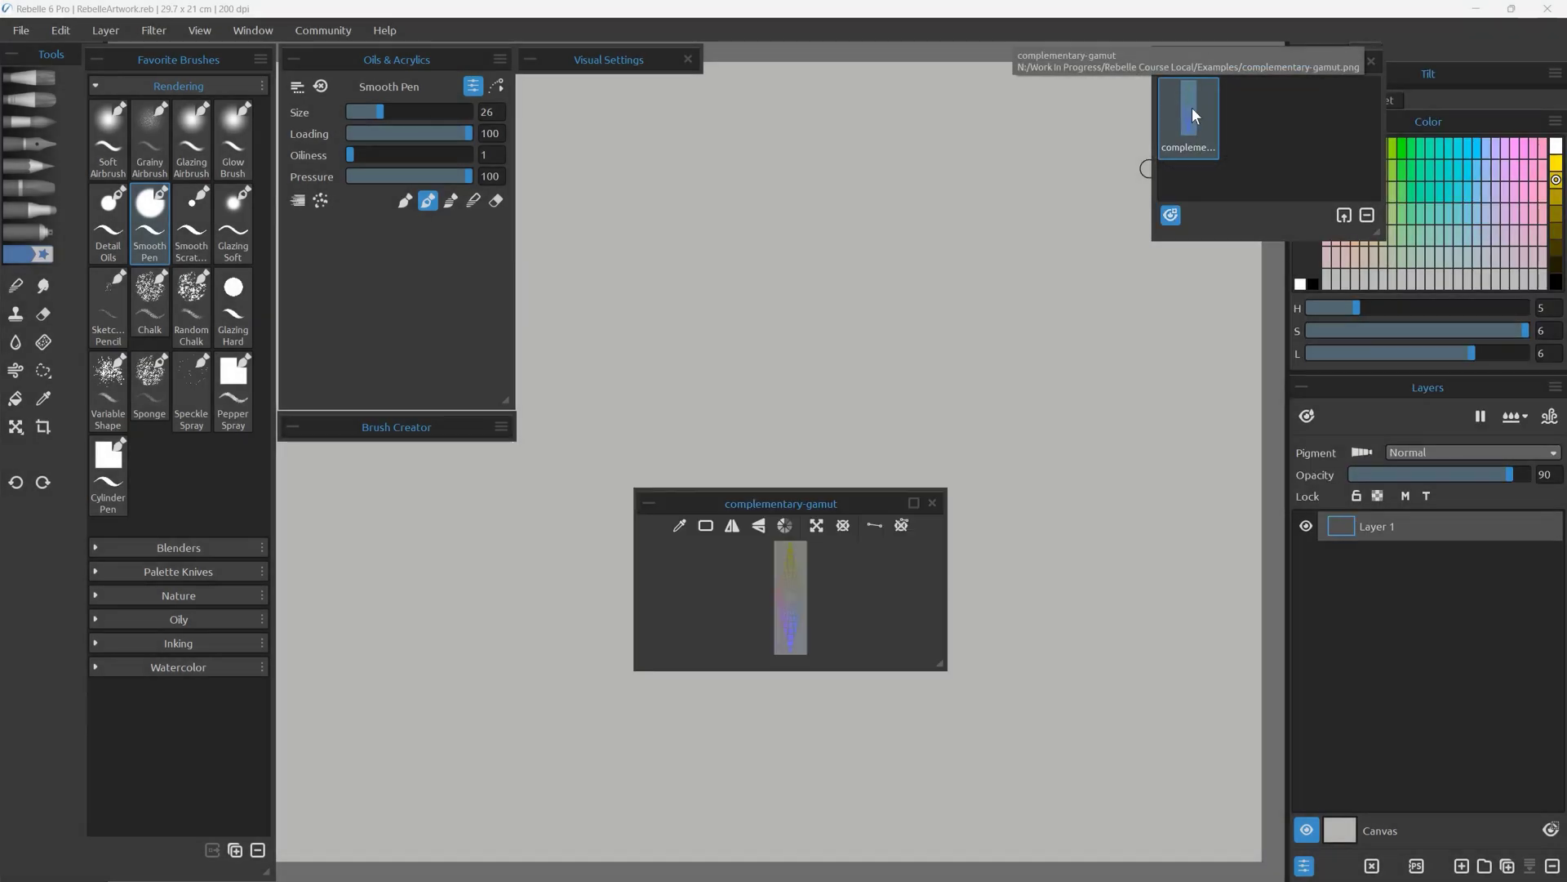
Close the Reference Images list, then move the gamut viewer to the canvas's upper-right corner and enlarge it to show the whole gamut
{"action": "left_click_drag", "start_coordinate": [858, 503], "coordinate": [1051, 319]}
{"action": "left_click_drag", "start_coordinate": [1320, 62], "coordinate": [1208, 64]}
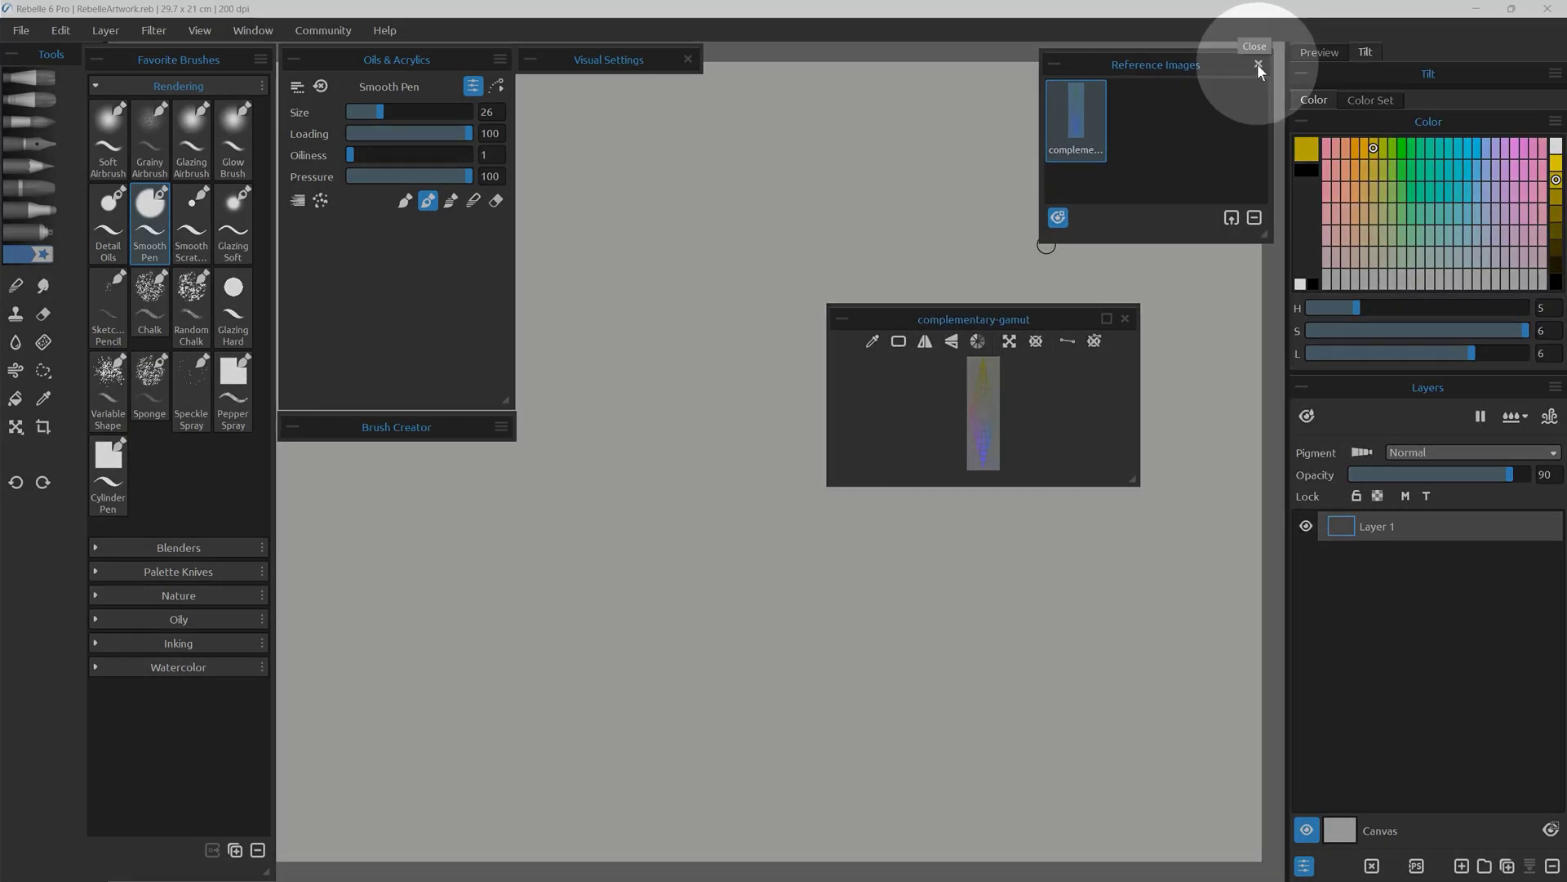
{"action": "left_click", "coordinate": [1258, 64]}
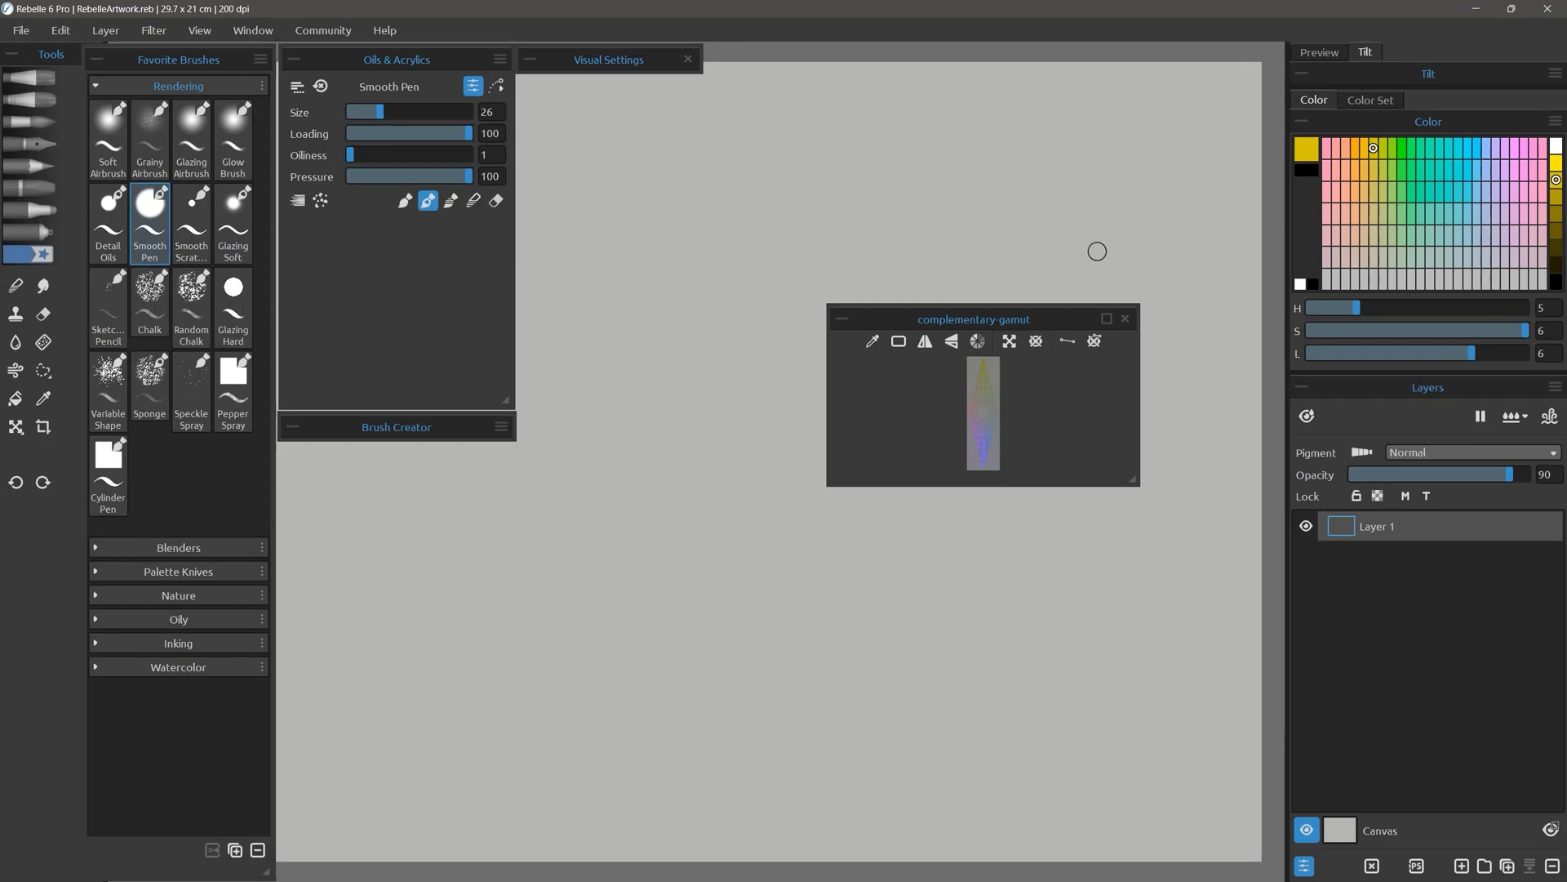
{"action": "left_click_drag", "start_coordinate": [1069, 320], "coordinate": [1206, 71]}
{"action": "left_click_drag", "start_coordinate": [965, 234], "coordinate": [1016, 462]}
{"action": "left_click_drag", "start_coordinate": [980, 395], "coordinate": [1026, 395]}
{"action": "left_click_drag", "start_coordinate": [1150, 67], "coordinate": [1153, 61]}
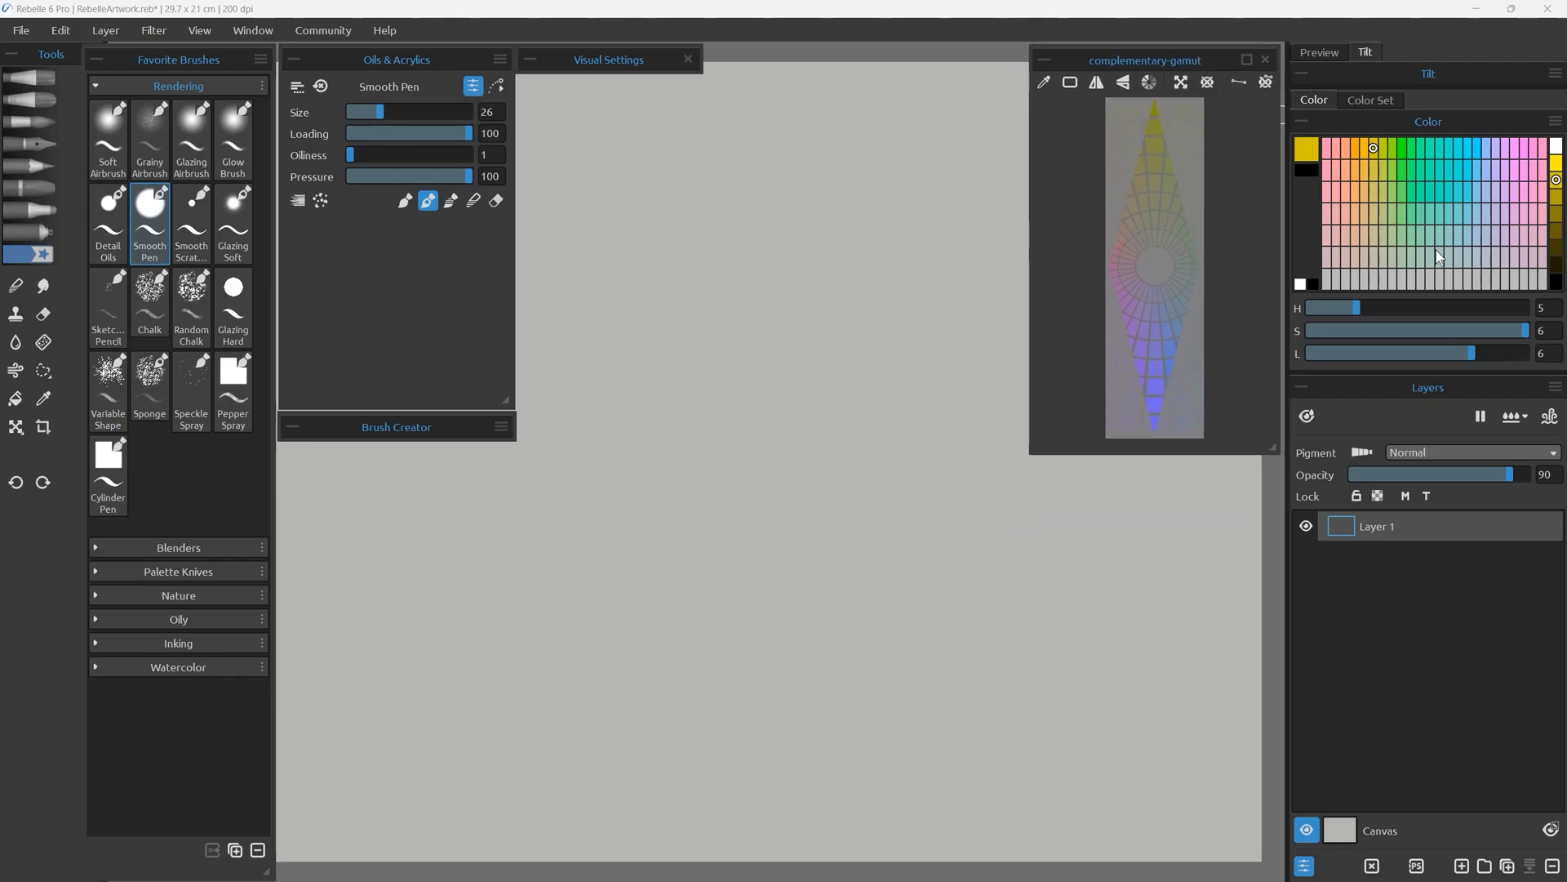
Set the Color panel to Hue mode with a 36-step hue grid
{"action": "left_click", "coordinate": [1555, 121]}
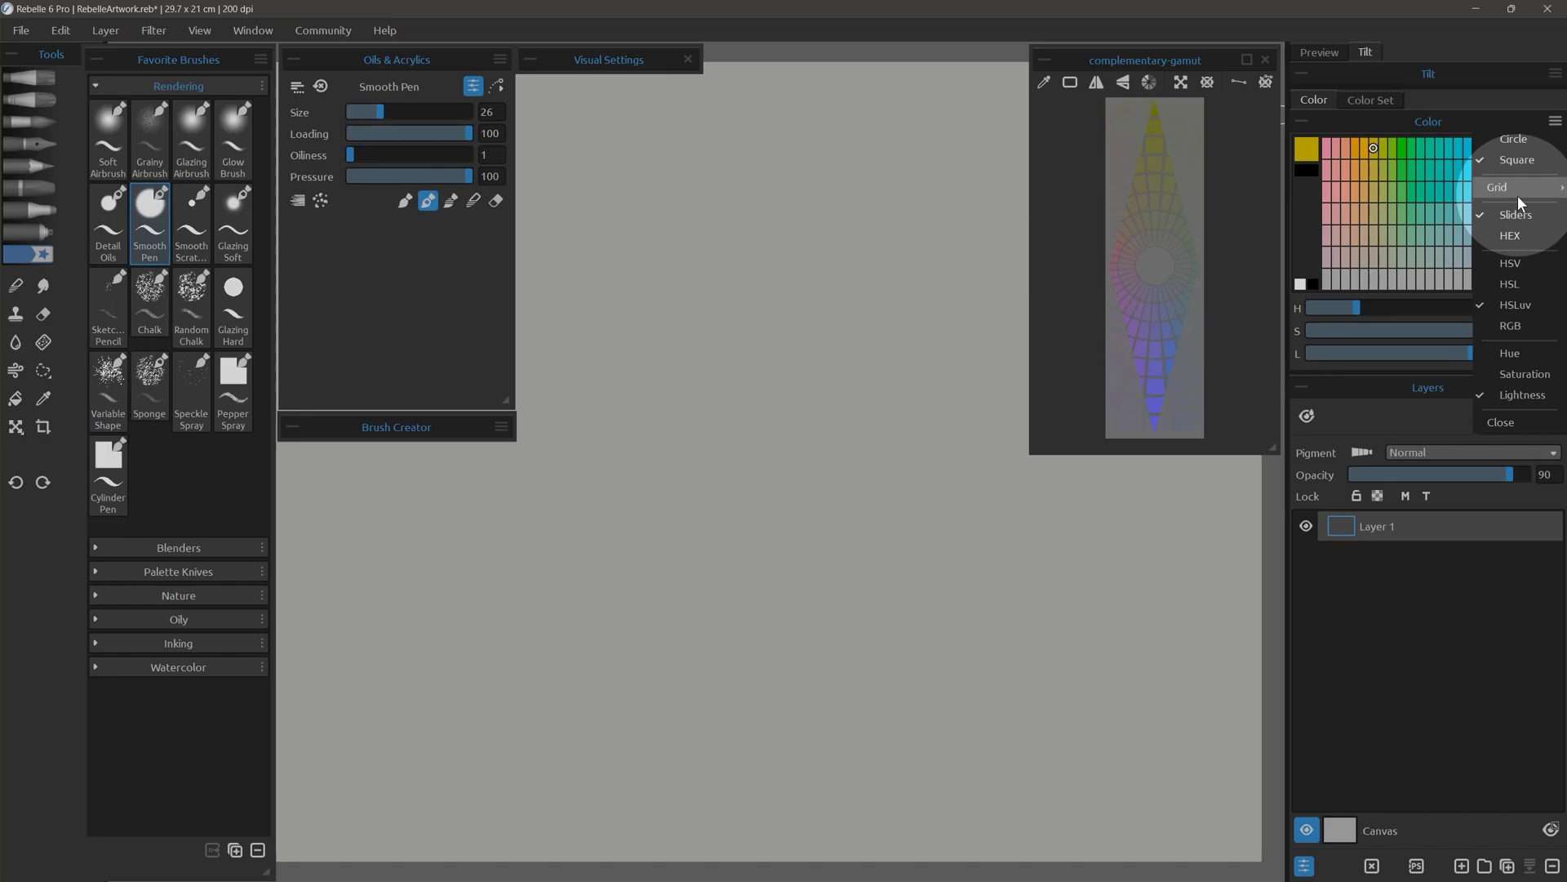
{"action": "left_click", "coordinate": [1512, 353]}
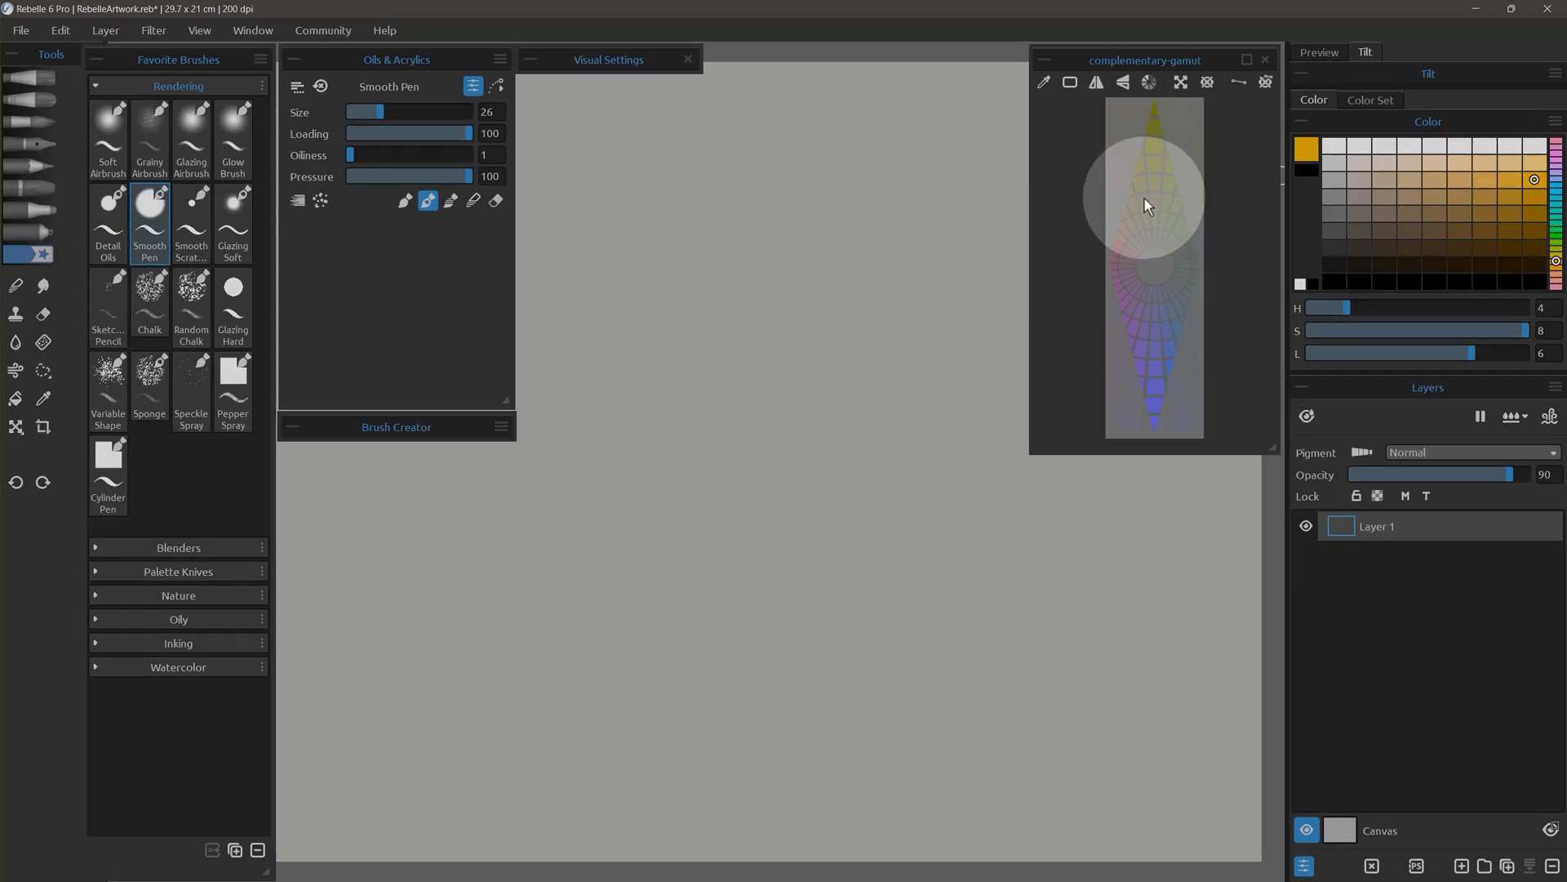
{"action": "left_click", "coordinate": [1556, 121]}
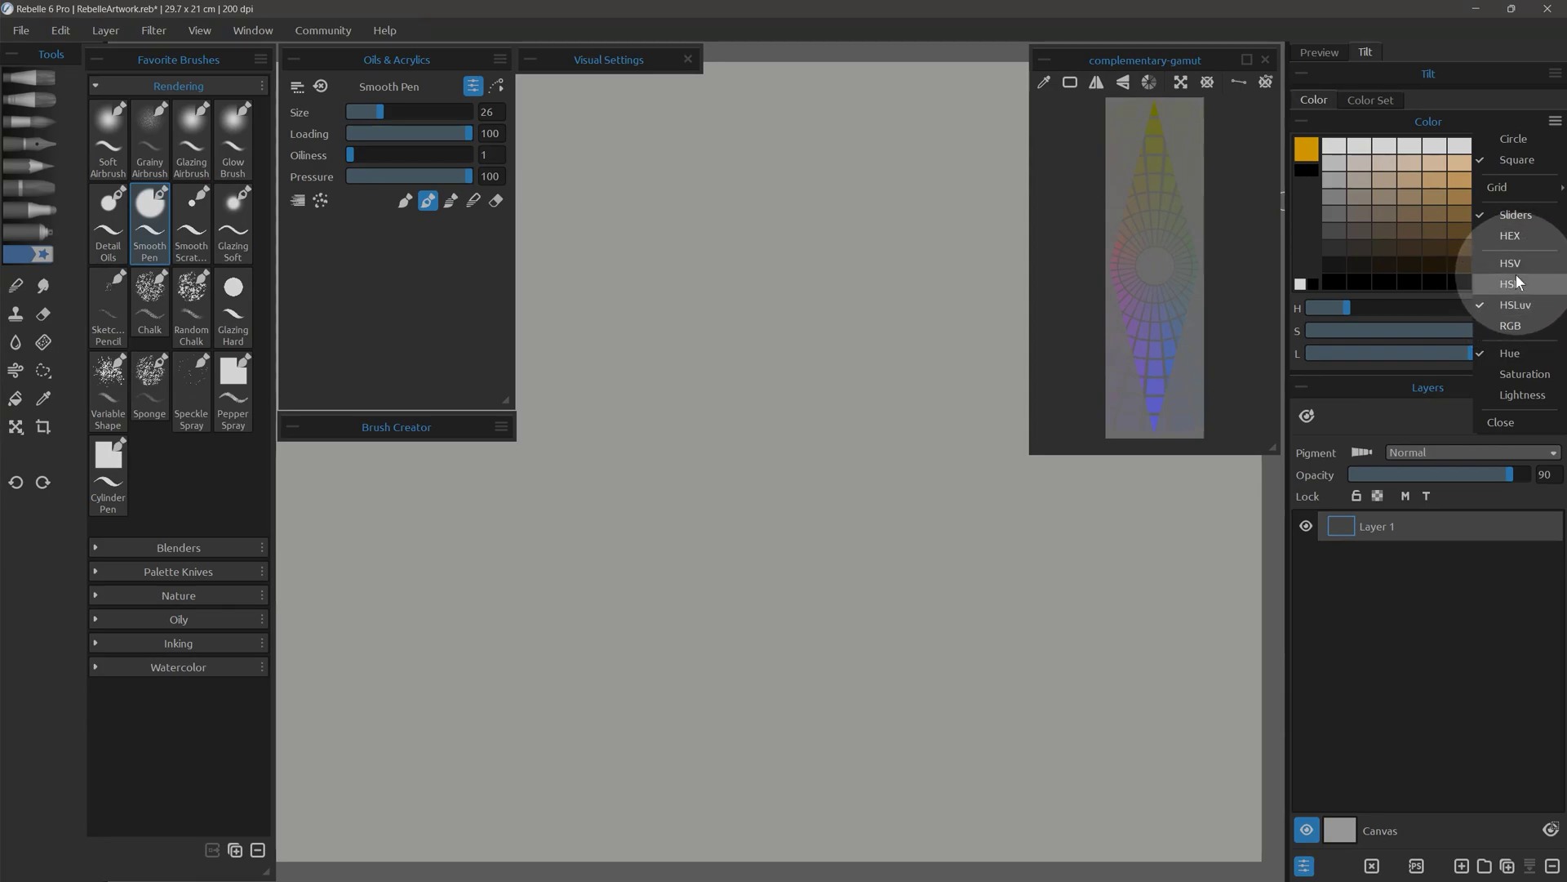
{"action": "mouse_move", "coordinate": [1490, 190]}
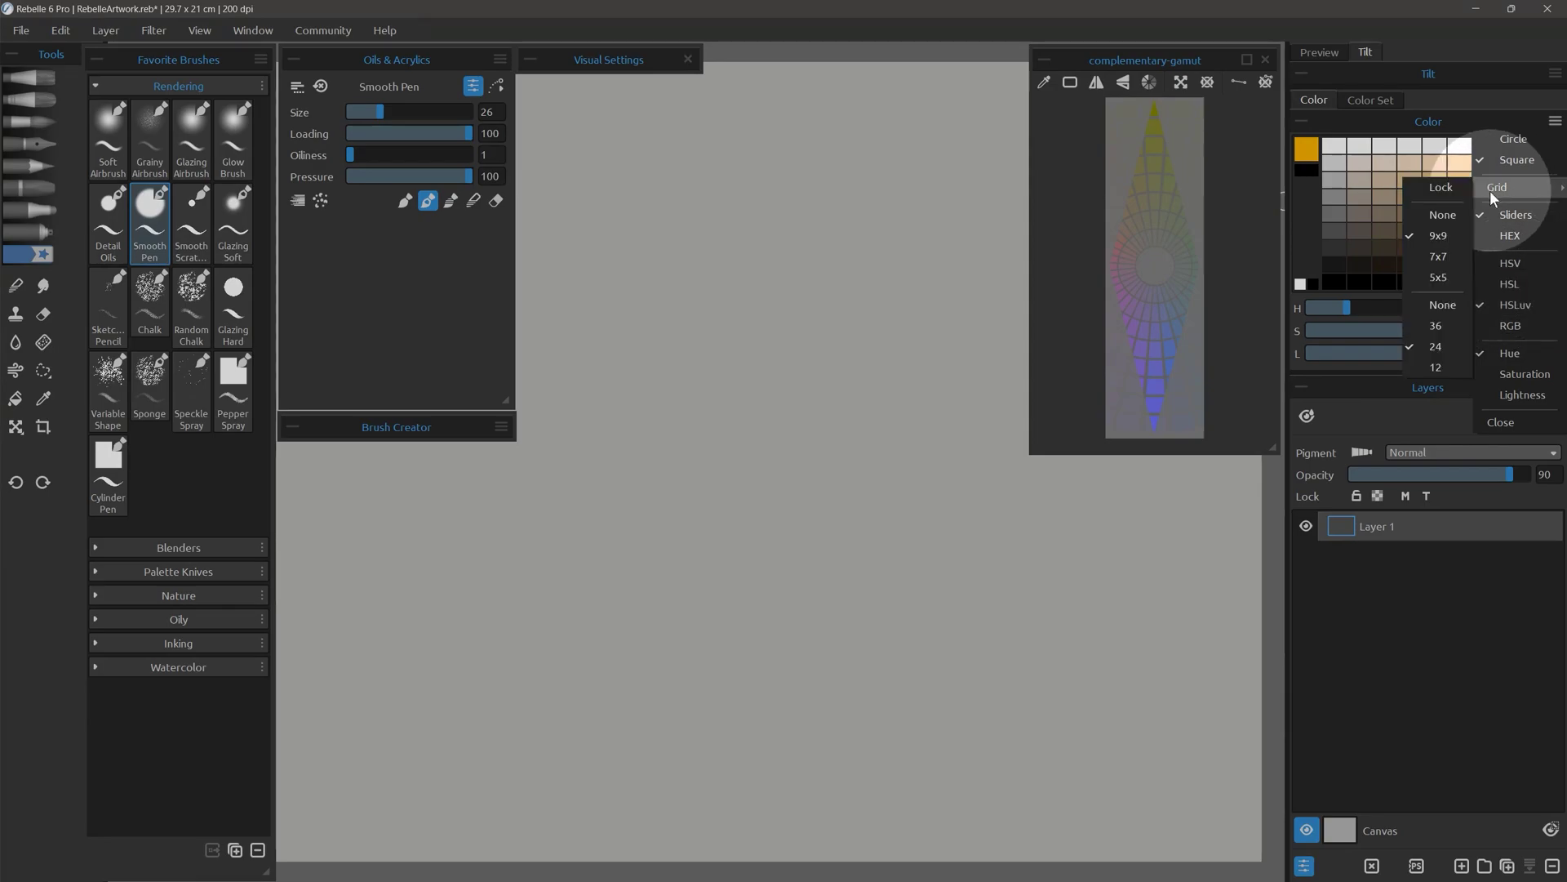
{"action": "left_click", "coordinate": [1439, 324]}
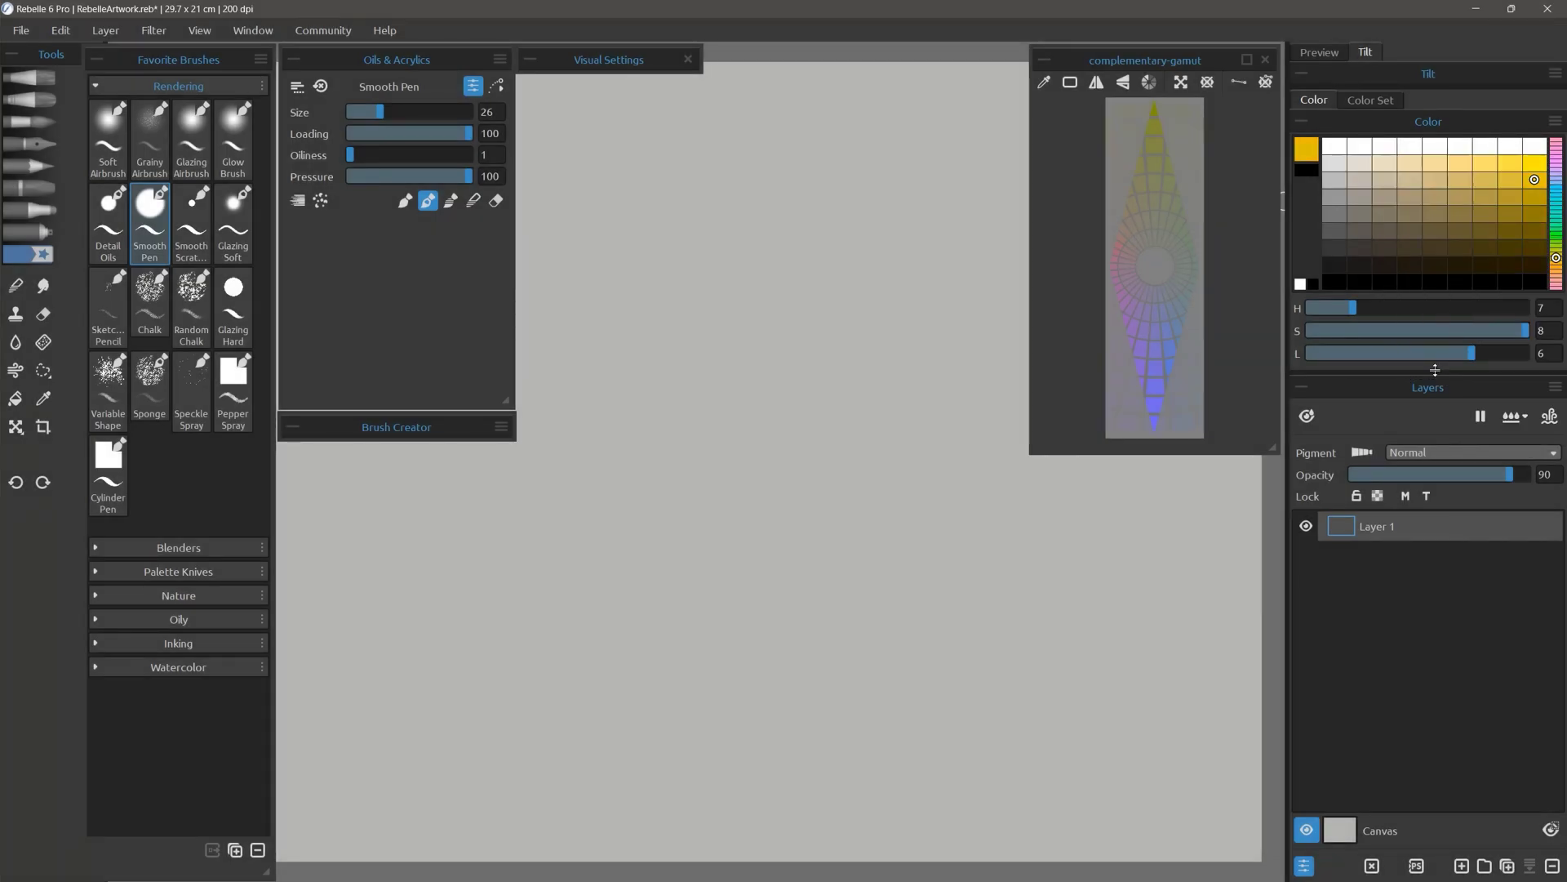
Narrow the Color and Layers panels and move the gamut reference window beside them
{"action": "left_click_drag", "start_coordinate": [1288, 261], "coordinate": [1434, 262]}
{"action": "left_click_drag", "start_coordinate": [1218, 65], "coordinate": [1325, 64]}
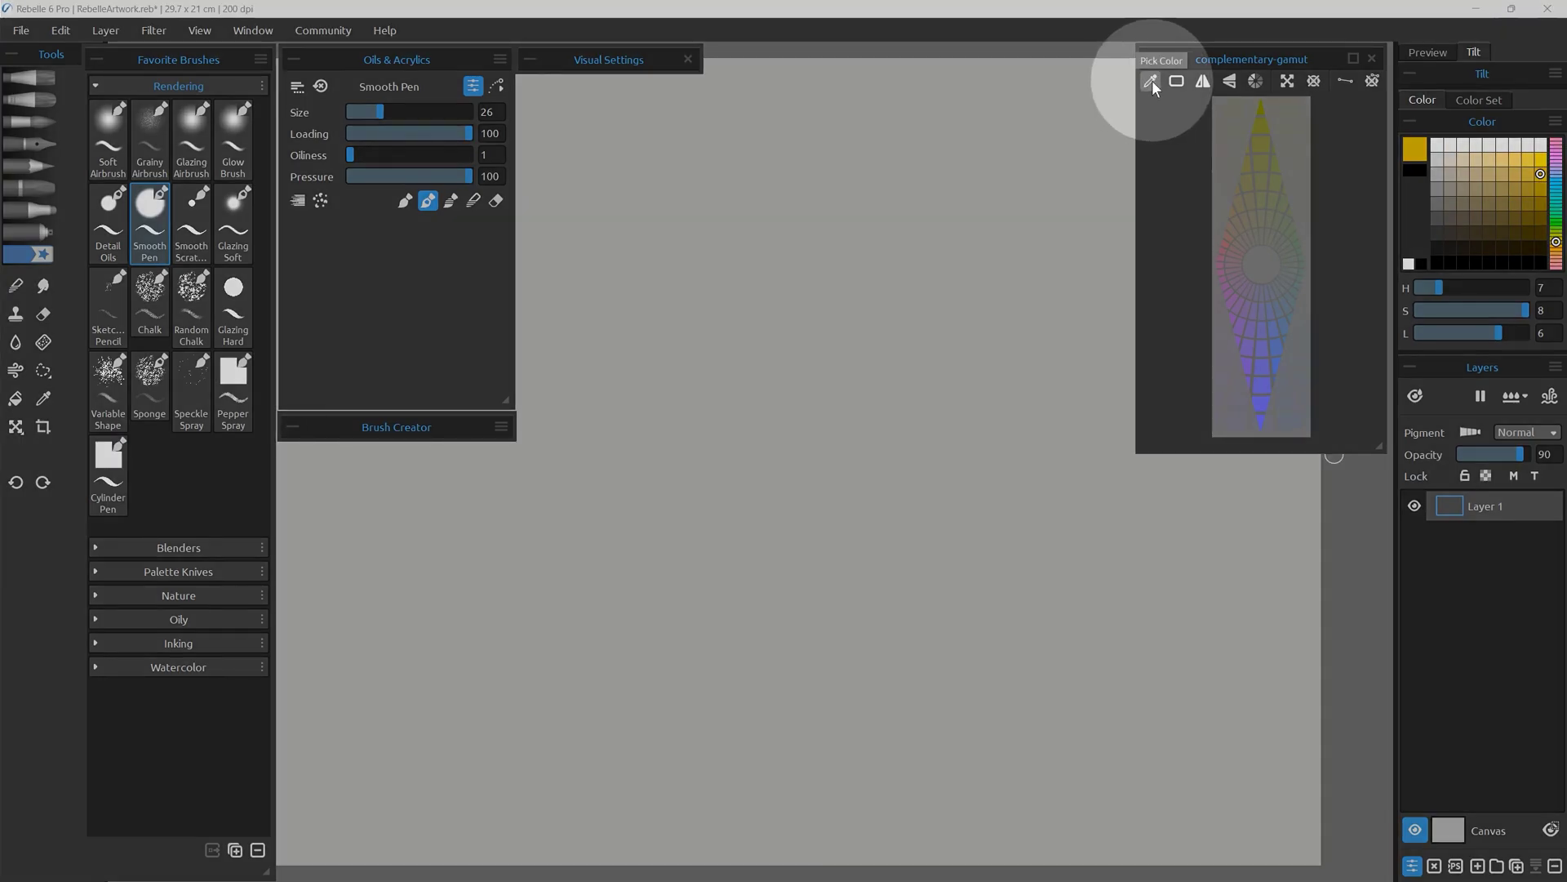
Pick a muted green from the gamut reference and paint a vertical run of swatches that darkens to near black
{"action": "left_click", "coordinate": [1151, 82]}
{"action": "left_click_drag", "start_coordinate": [1263, 111], "coordinate": [1307, 249]}
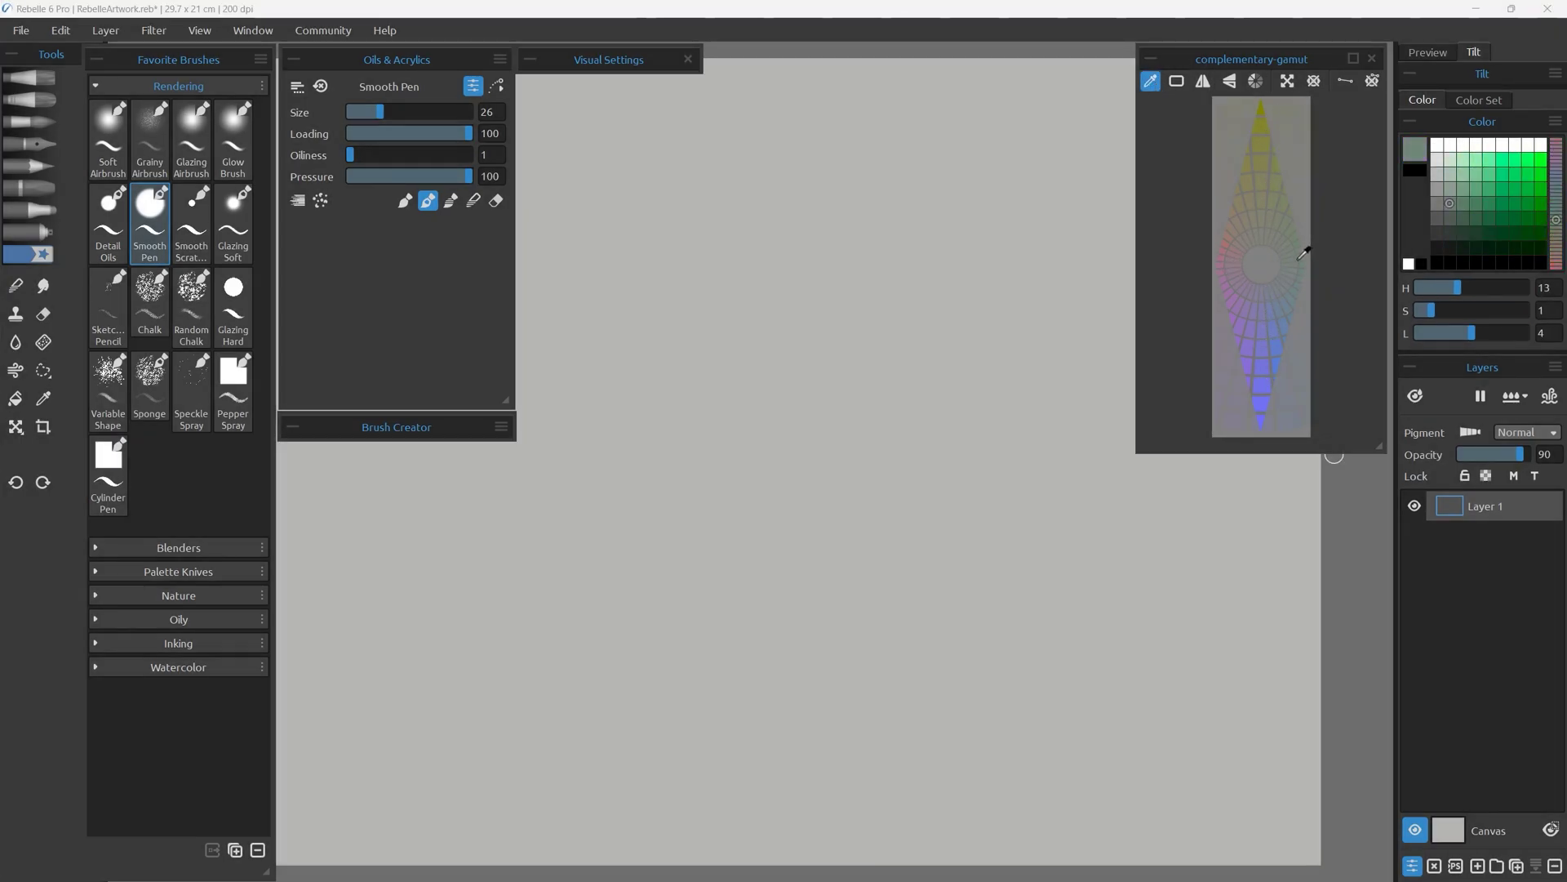
{"action": "mouse_move", "coordinate": [1075, 173]}
{"action": "left_mouse_down"}
{"action": "mouse_move", "coordinate": [1044, 415]}
{"action": "mouse_move", "coordinate": [1060, 523]}
{"action": "left_mouse_up"}
{"action": "left_click", "coordinate": [1450, 218]}
{"action": "left_click", "coordinate": [1449, 233]}
{"action": "left_click", "coordinate": [1450, 246]}
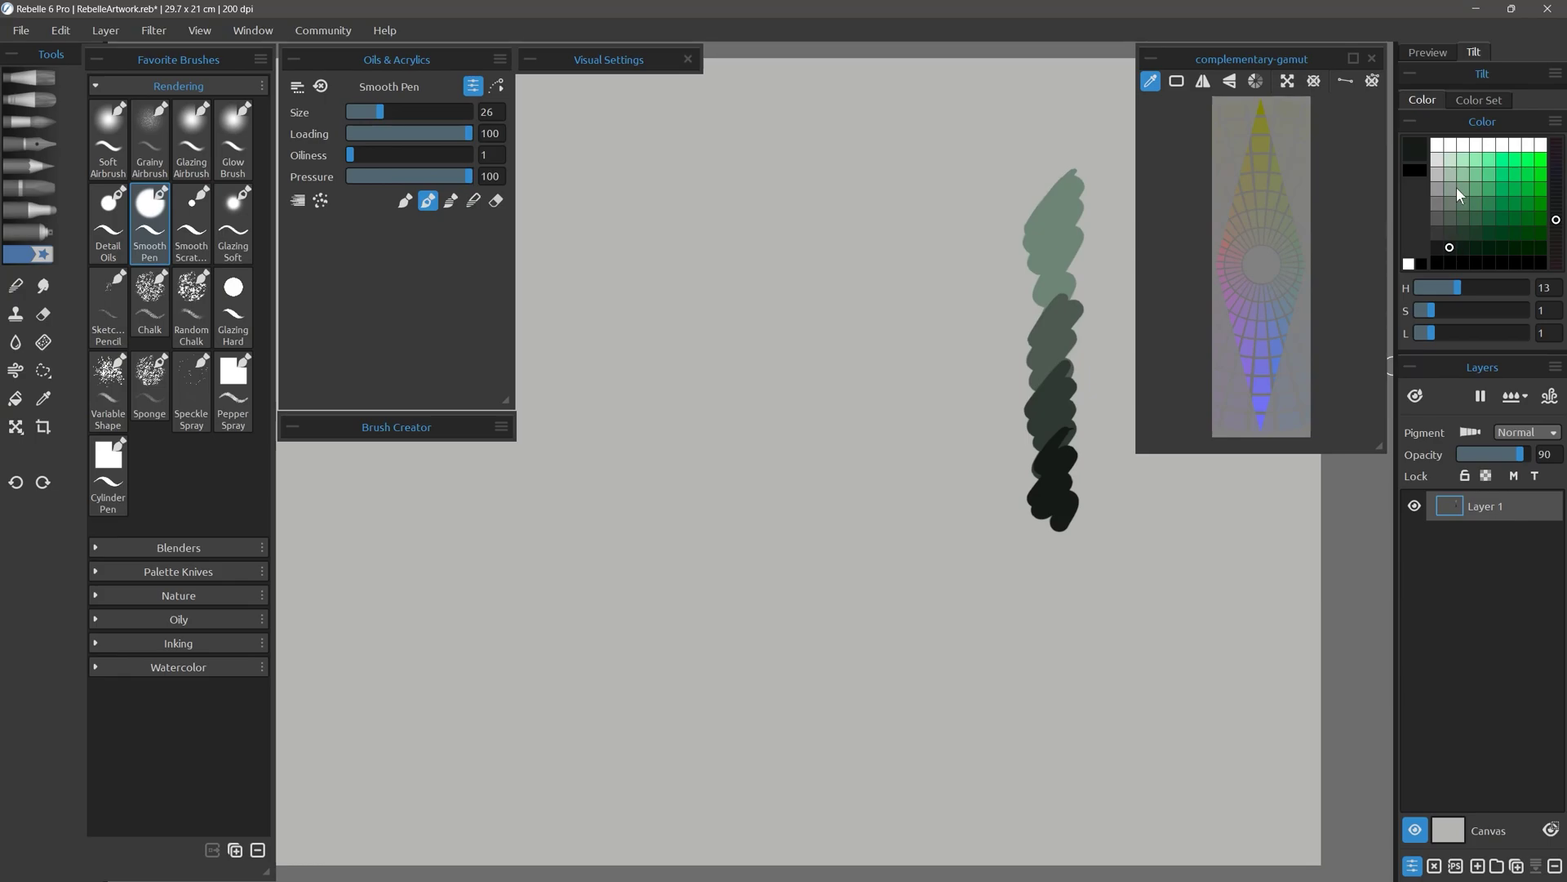
Paint two progressively lighter muted green swatches above the existing column, using lightness 6 and 7
{"action": "left_click", "coordinate": [1457, 188]}
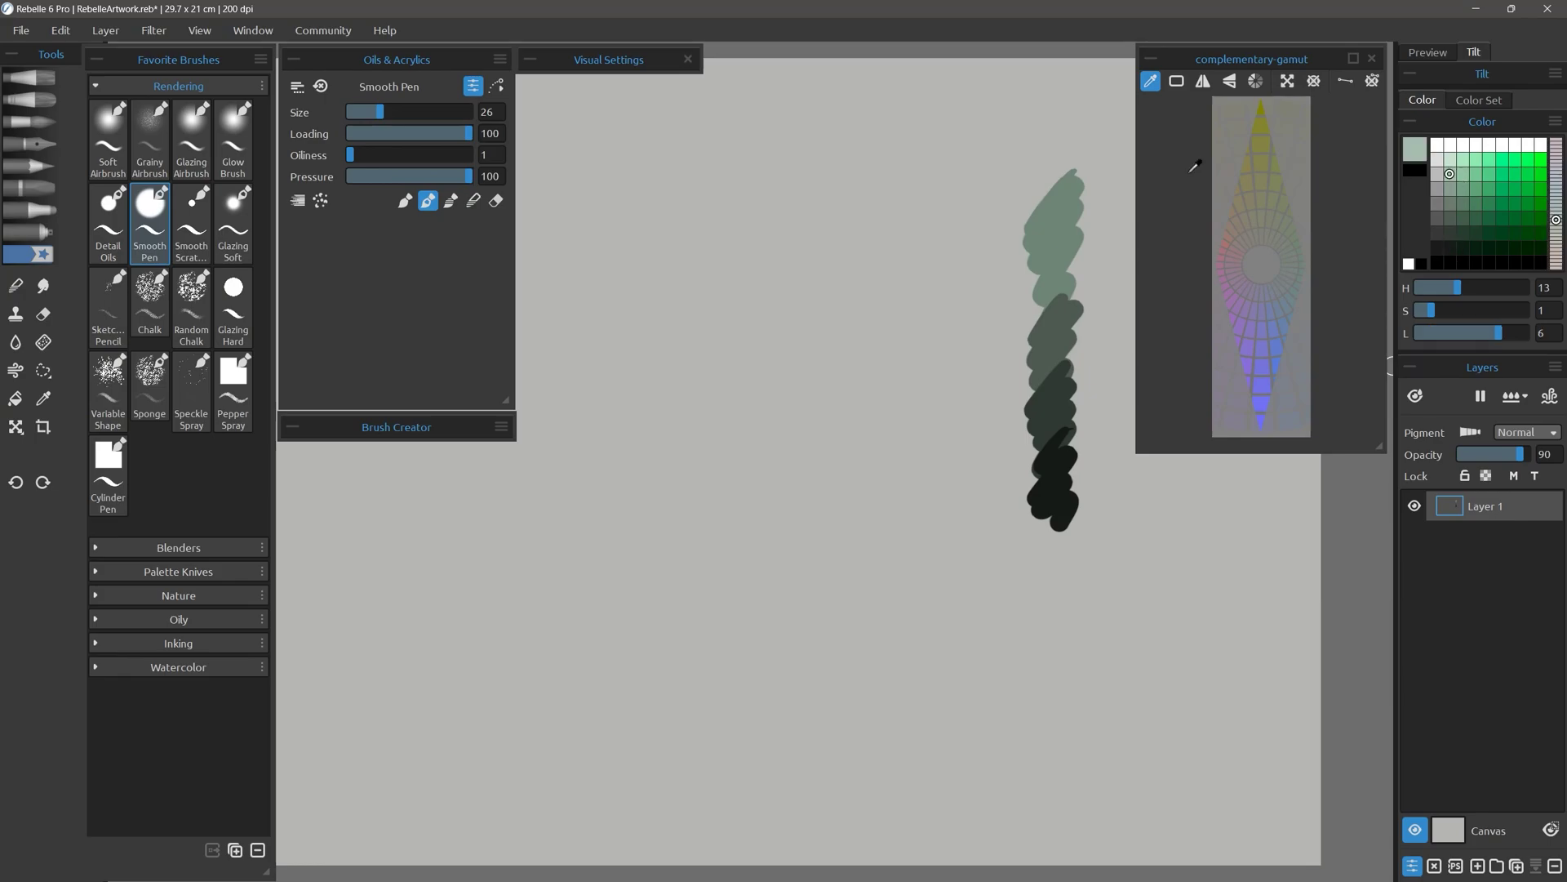
{"action": "left_click_drag", "start_coordinate": [1073, 155], "coordinate": [1053, 217]}
{"action": "left_click", "coordinate": [1450, 158]}
{"action": "left_click_drag", "start_coordinate": [1065, 72], "coordinate": [1054, 91]}
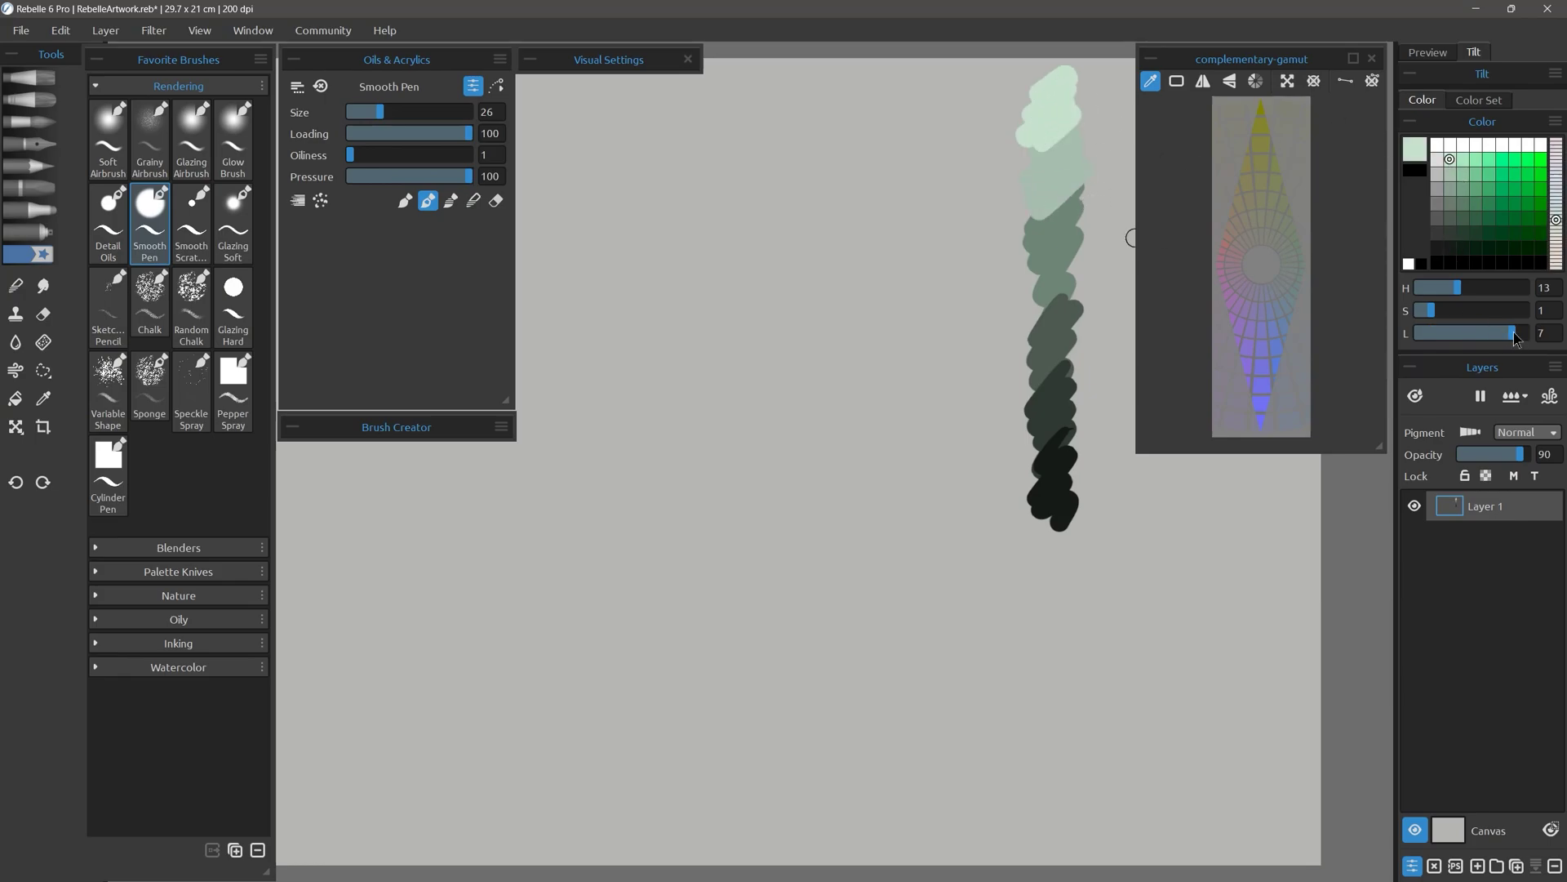
Adjust the hue and saturation, pick a color from the gamut's lower half, and paint a test swatch beside the green column
{"action": "left_click_drag", "start_coordinate": [1458, 287], "coordinate": [1485, 310]}
{"action": "left_click", "coordinate": [1289, 322]}
{"action": "left_click_drag", "start_coordinate": [983, 233], "coordinate": [980, 258]}
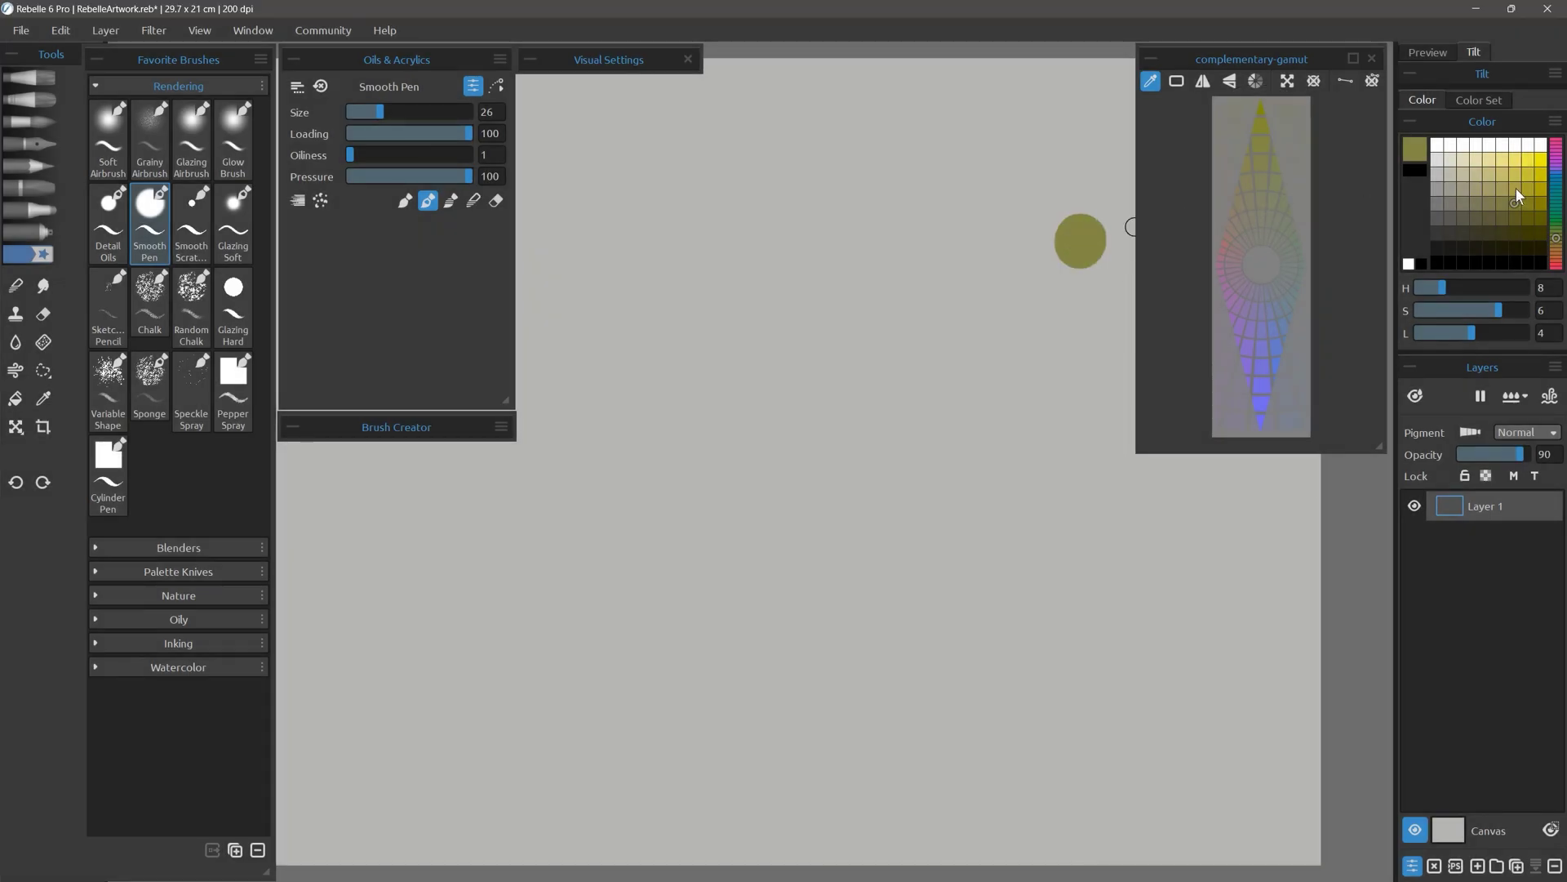
Paint two lighter yellow swatches above the olive circle and two darker ones below it, keeping the same hue
{"action": "left_click", "coordinate": [1516, 188]}
{"action": "left_click", "coordinate": [1080, 187]}
{"action": "left_click", "coordinate": [1499, 154]}
{"action": "left_click", "coordinate": [1079, 139]}
{"action": "left_click", "coordinate": [1514, 233]}
{"action": "left_click", "coordinate": [1076, 308]}
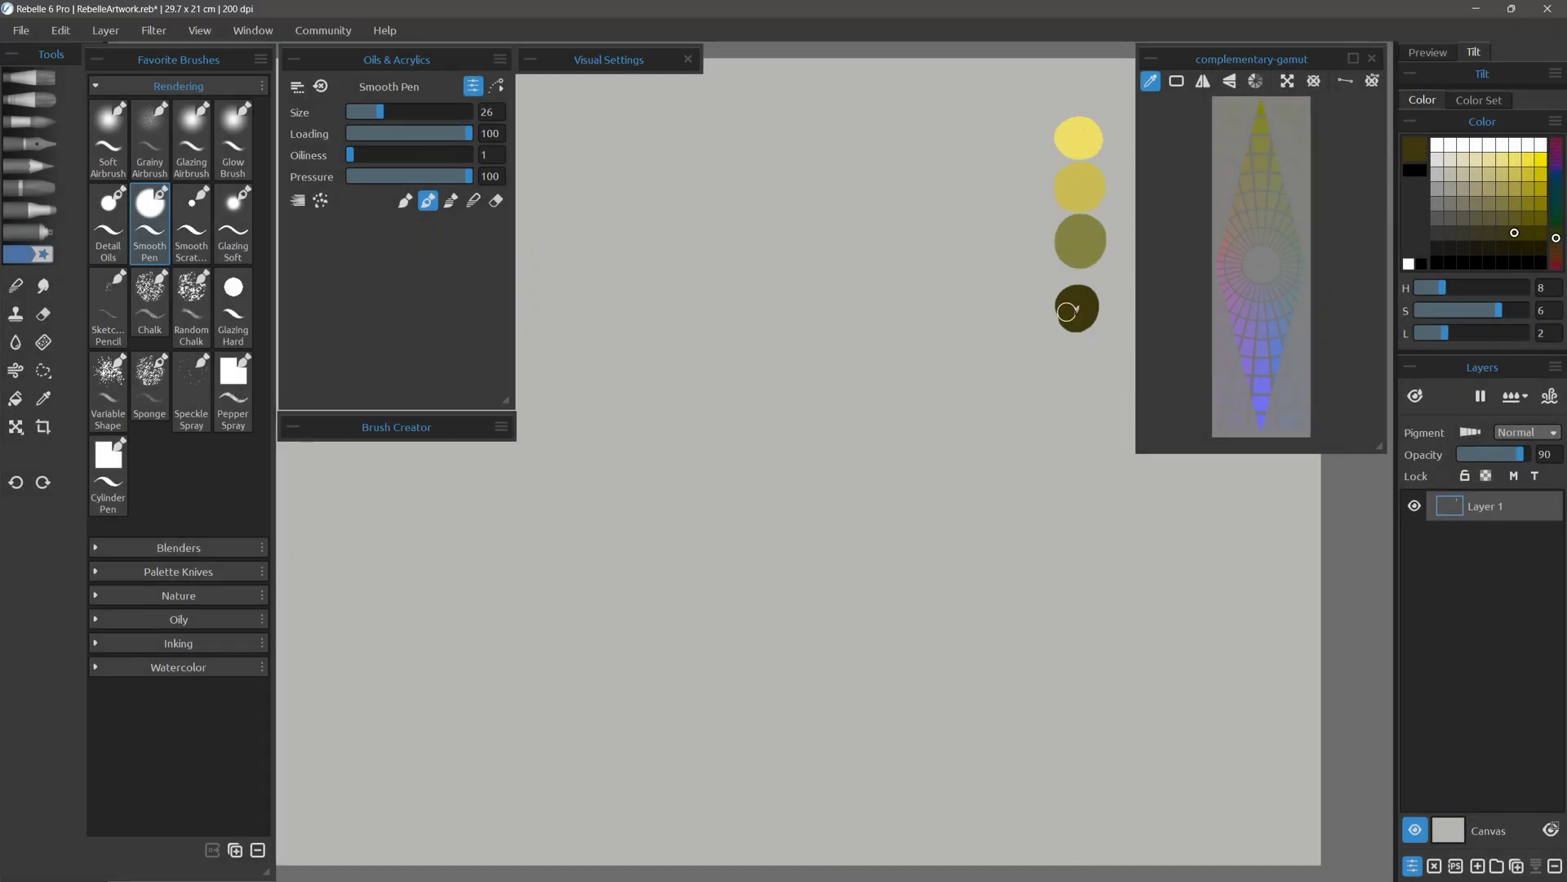
{"action": "left_click", "coordinate": [1514, 246]}
{"action": "left_click", "coordinate": [1080, 371]}
Sample the olive swatch and paint a horizontal row of four progressively less saturated swatches to its left
{"action": "left_click", "coordinate": [1080, 241], "text": "alt"}
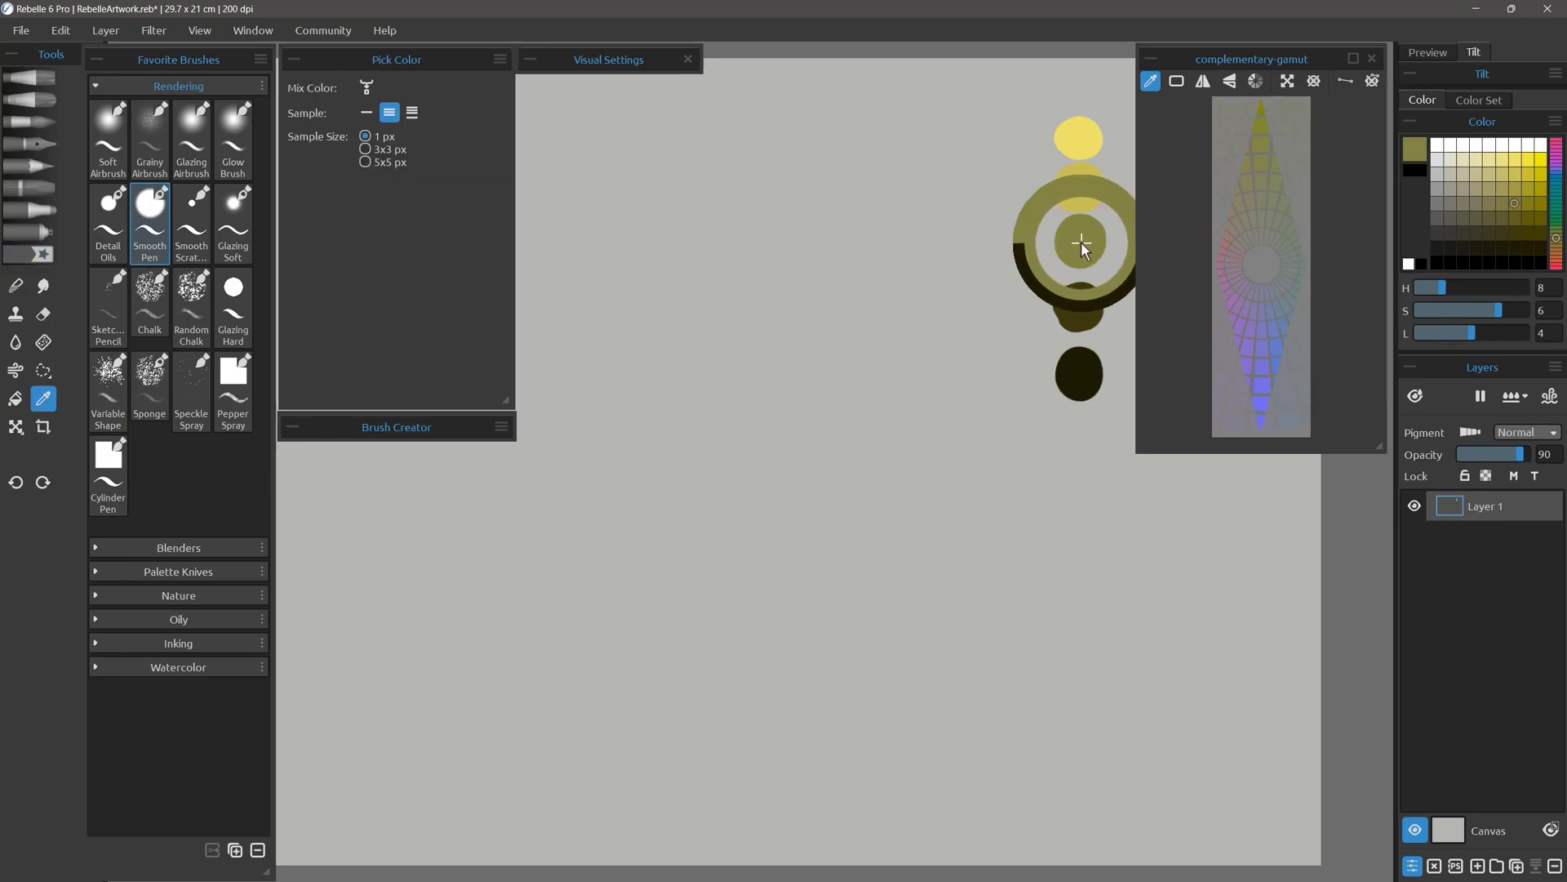
{"action": "left_click", "coordinate": [1502, 203]}
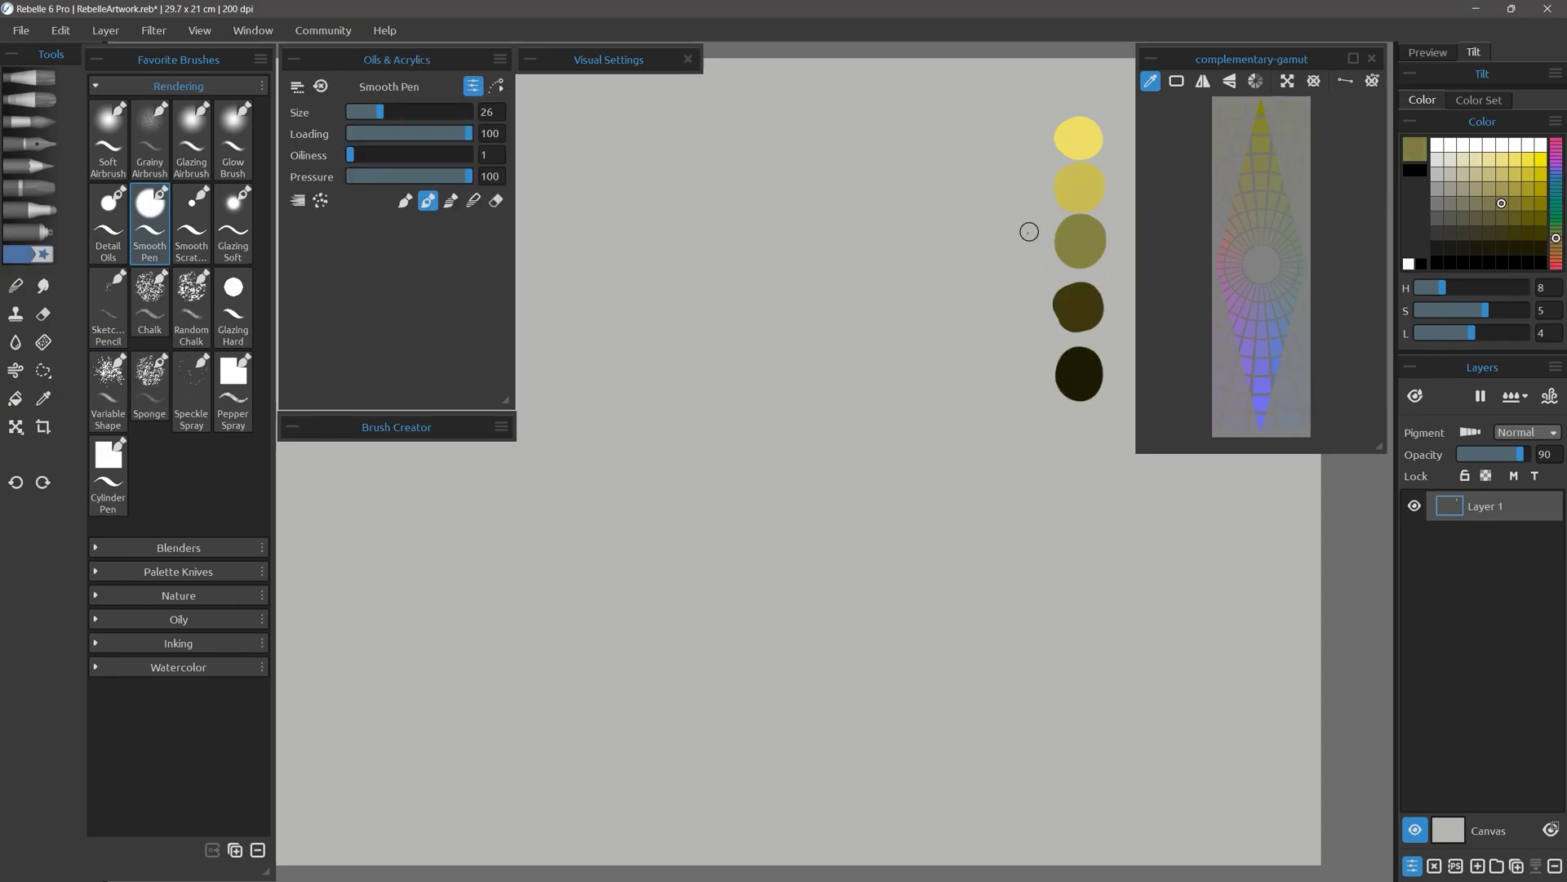
{"action": "left_click", "coordinate": [1025, 241]}
{"action": "left_click", "coordinate": [1488, 204]}
{"action": "left_click", "coordinate": [973, 240]}
{"action": "left_click", "coordinate": [1462, 203]}
{"action": "left_click", "coordinate": [922, 240]}
{"action": "left_click", "coordinate": [1450, 204]}
{"action": "left_click", "coordinate": [870, 241]}
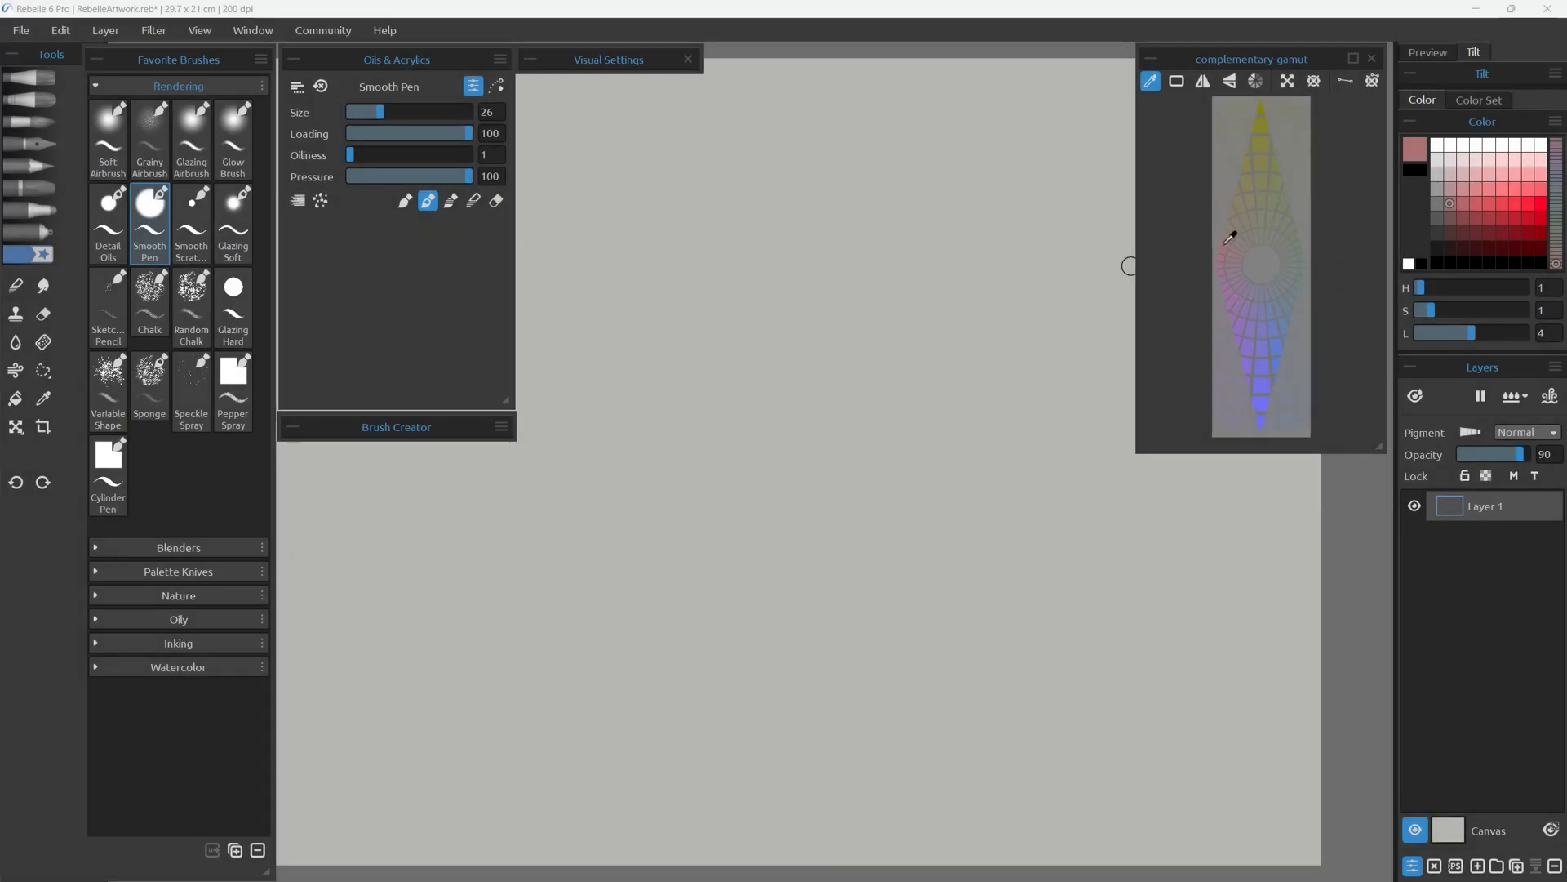
Paint a muted red swatch on the cleared canvas and a gray one with saturation 0 to its left
{"action": "left_click", "coordinate": [1067, 263]}
{"action": "left_click", "coordinate": [1437, 202]}
{"action": "left_click", "coordinate": [1007, 265]}
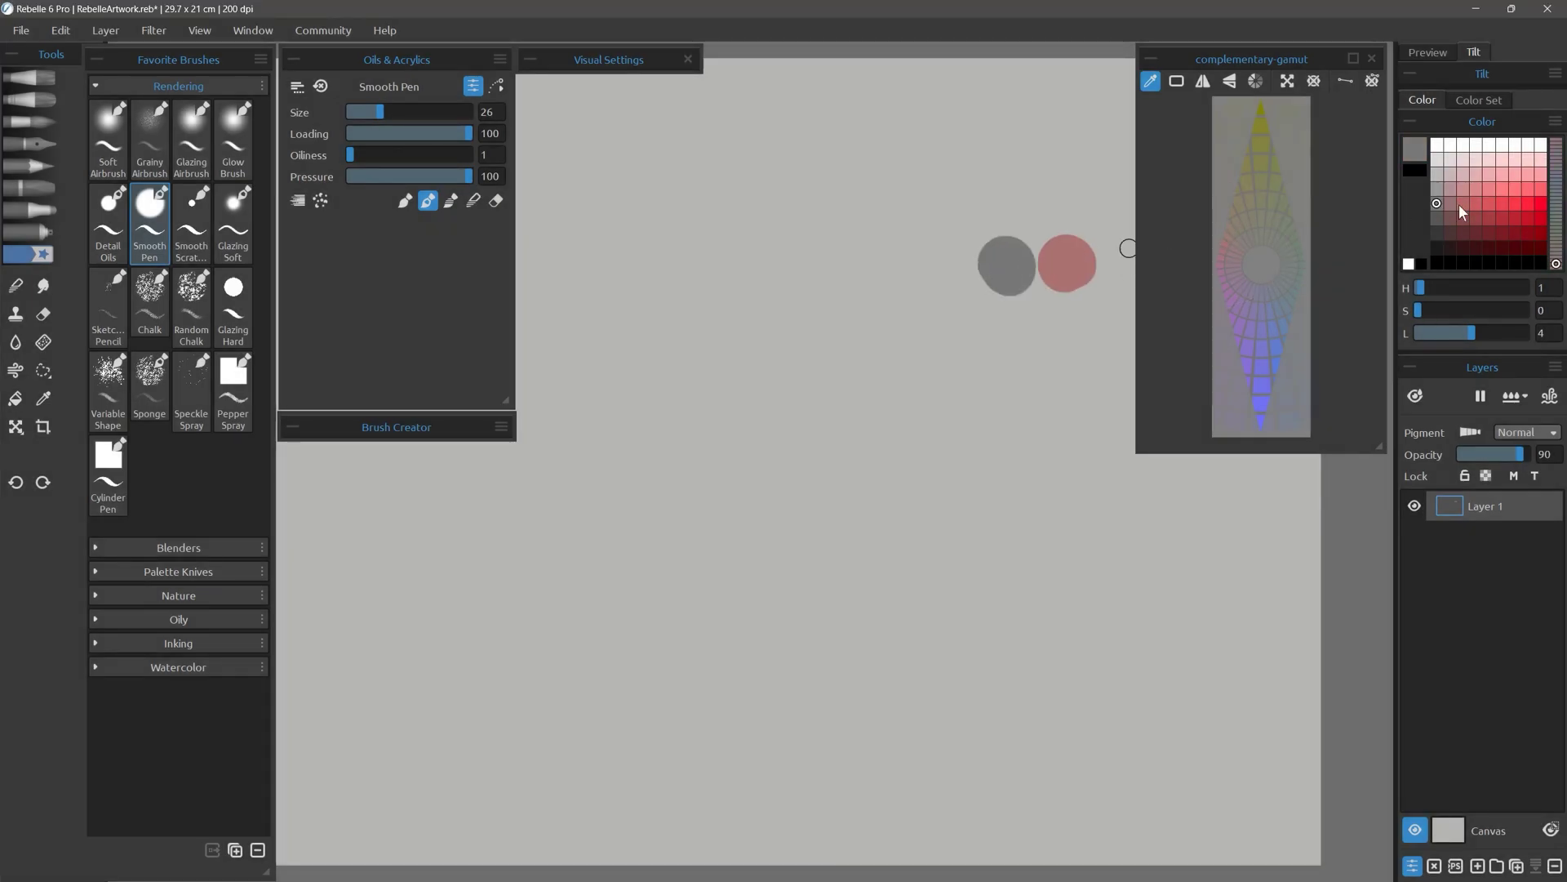
{"action": "left_click", "coordinate": [1461, 203]}
{"action": "mouse_move", "coordinate": [1119, 245]}
{"action": "left_mouse_down"}
{"action": "mouse_move", "coordinate": [1127, 281]}
{"action": "mouse_move", "coordinate": [1091, 328]}
{"action": "left_mouse_up"}
{"action": "key", "text": "ctrl+z"}
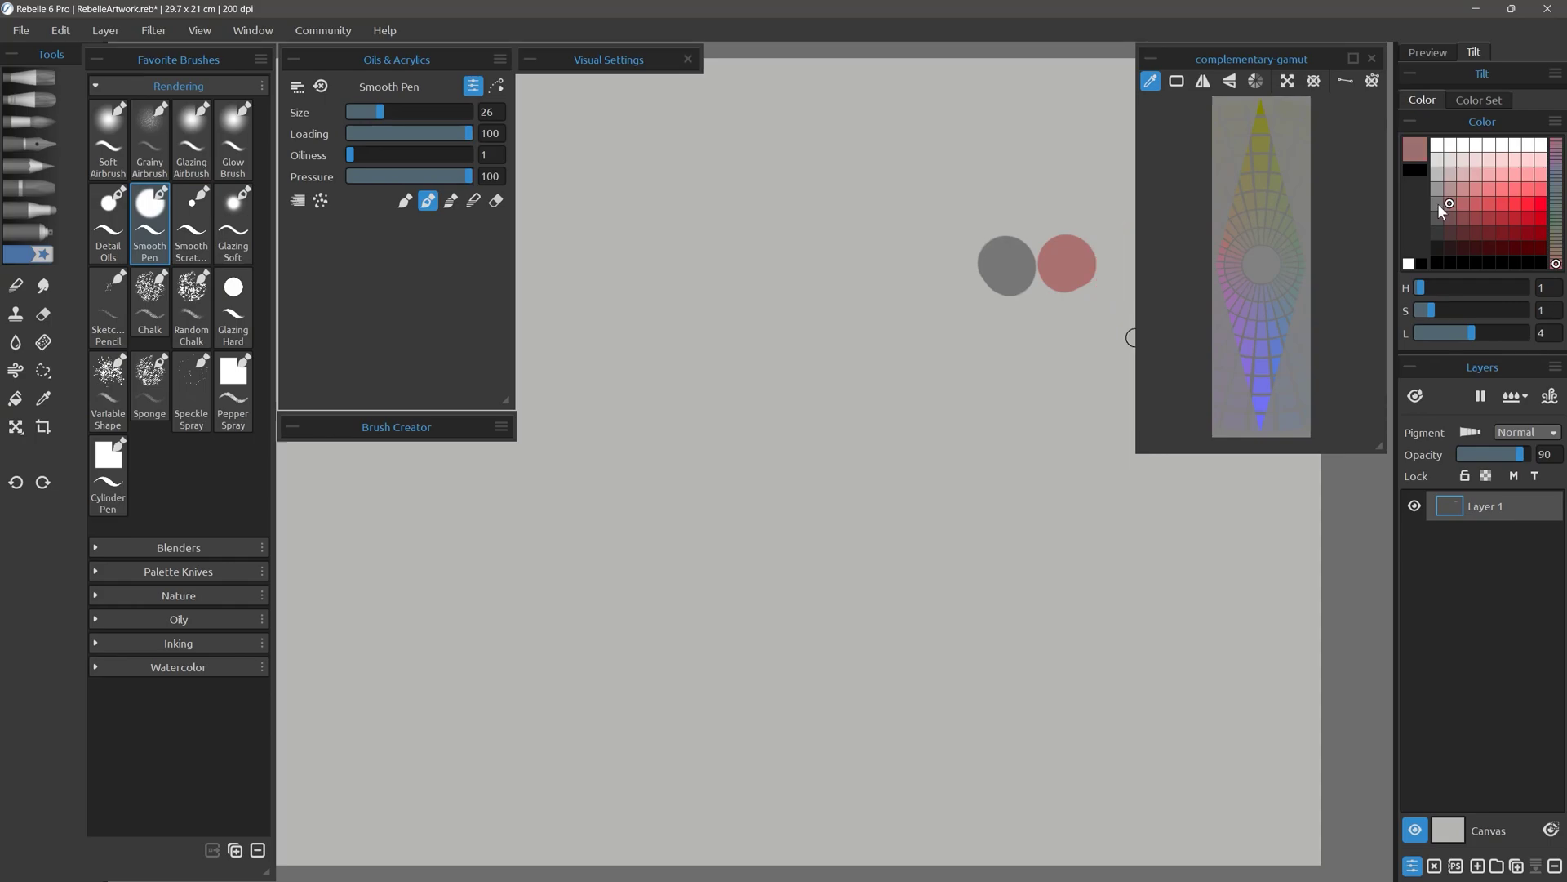
Turn off the color square's grid, choose a slightly less saturated red, and paint it between the gray and red swatches
{"action": "left_click", "coordinate": [1450, 204]}
{"action": "left_click", "coordinate": [1556, 121]}
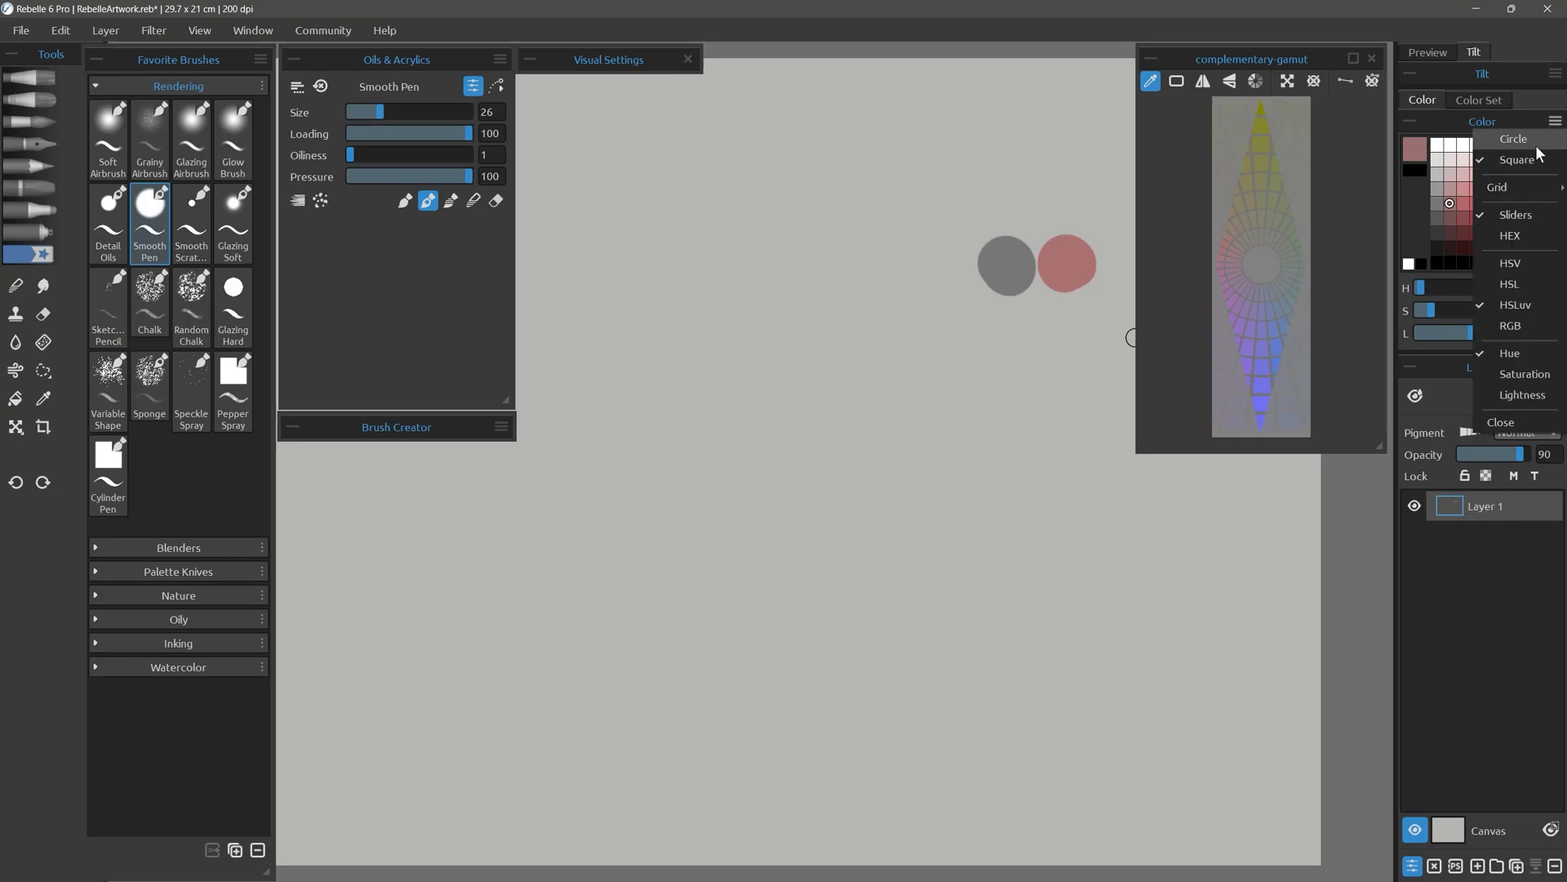
{"action": "mouse_move", "coordinate": [1509, 192]}
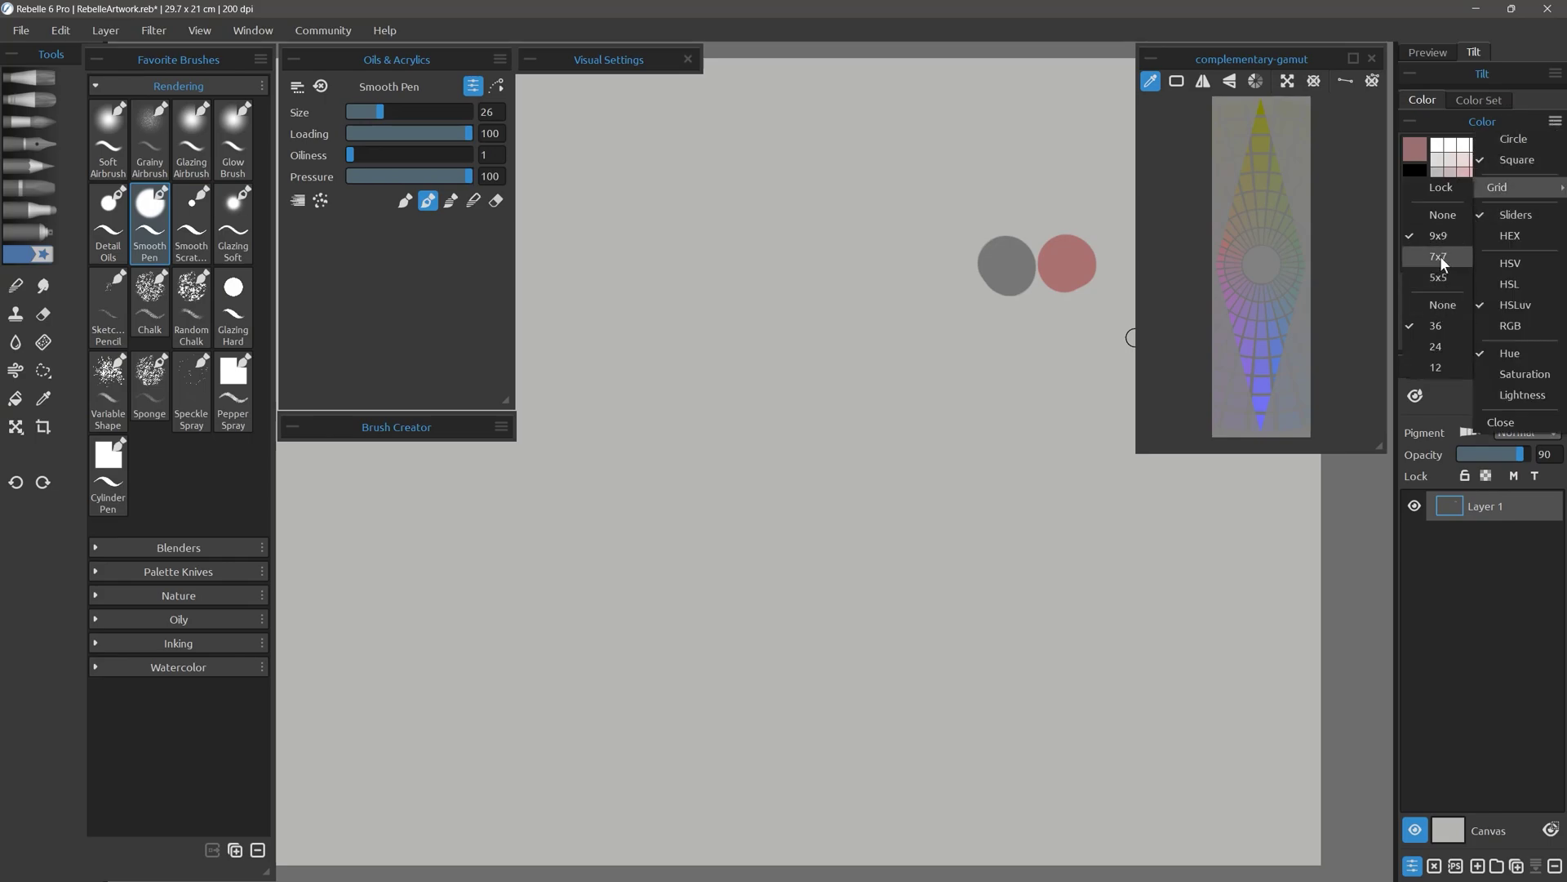
{"action": "left_click", "coordinate": [1450, 215]}
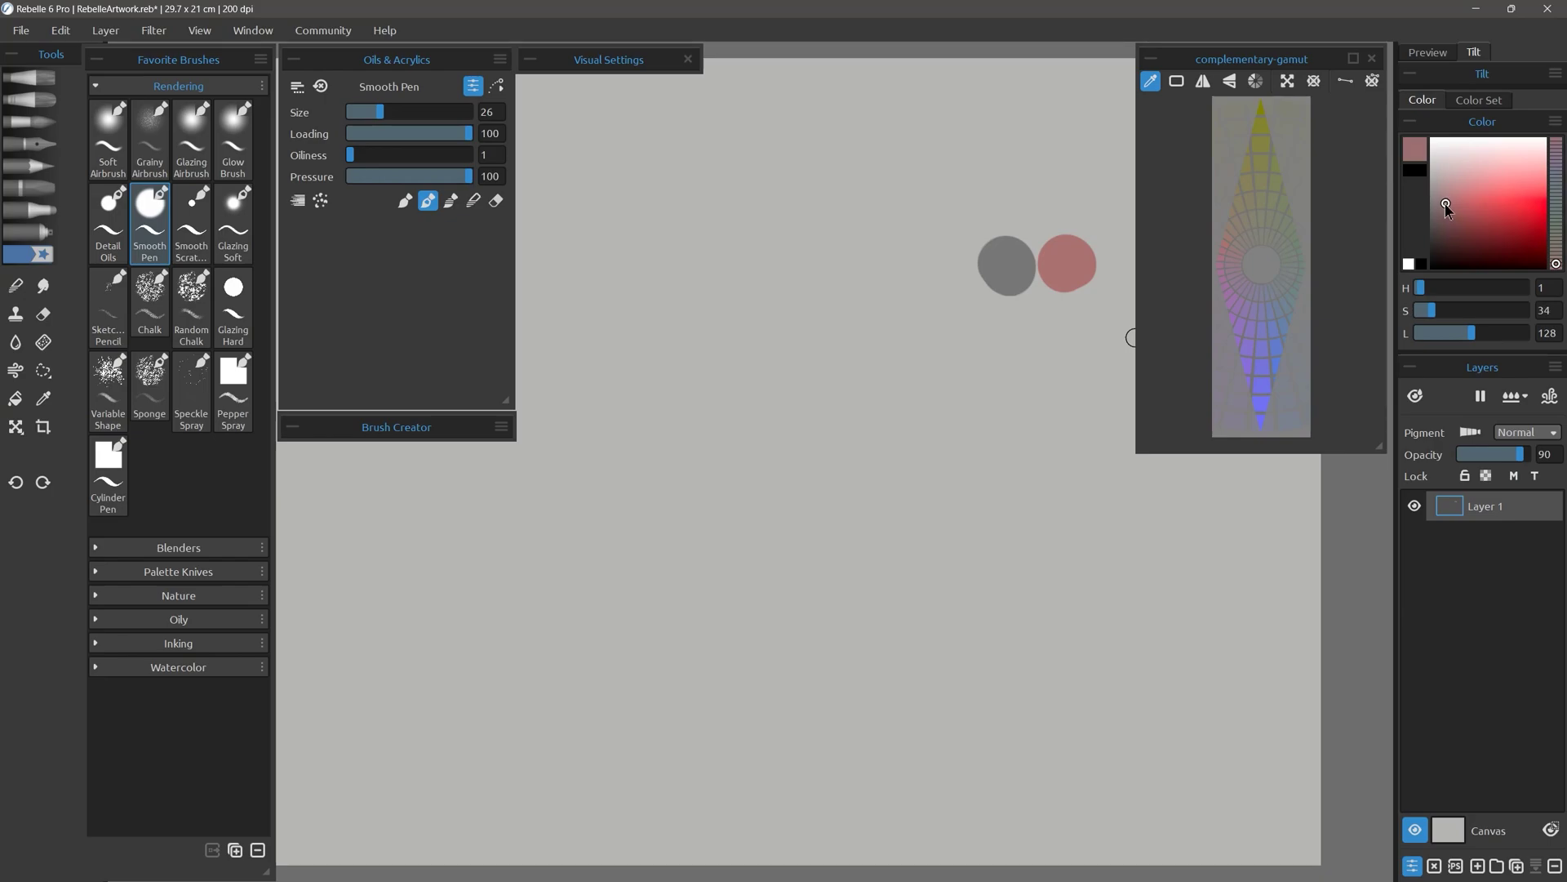
{"action": "left_click_drag", "start_coordinate": [1445, 205], "coordinate": [1439, 204]}
{"action": "left_click_drag", "start_coordinate": [1039, 280], "coordinate": [1036, 253]}
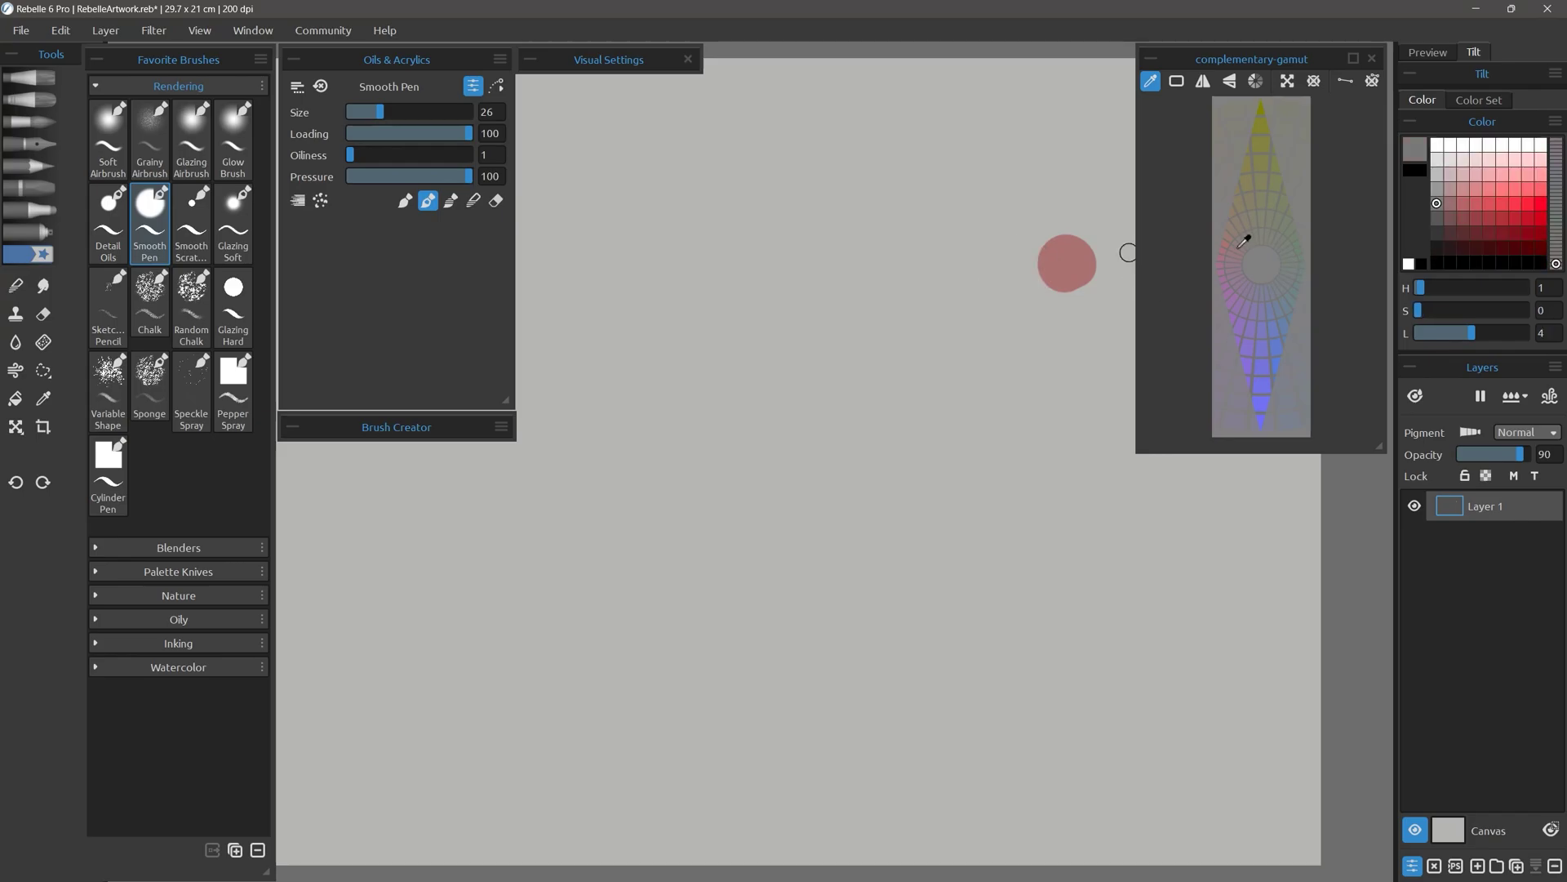
Sample a grayish red from the gamut reference and paint a swatch touching the left side of the red circle
{"action": "key", "text": "ctrl"}
{"action": "key", "text": "ctrl"}
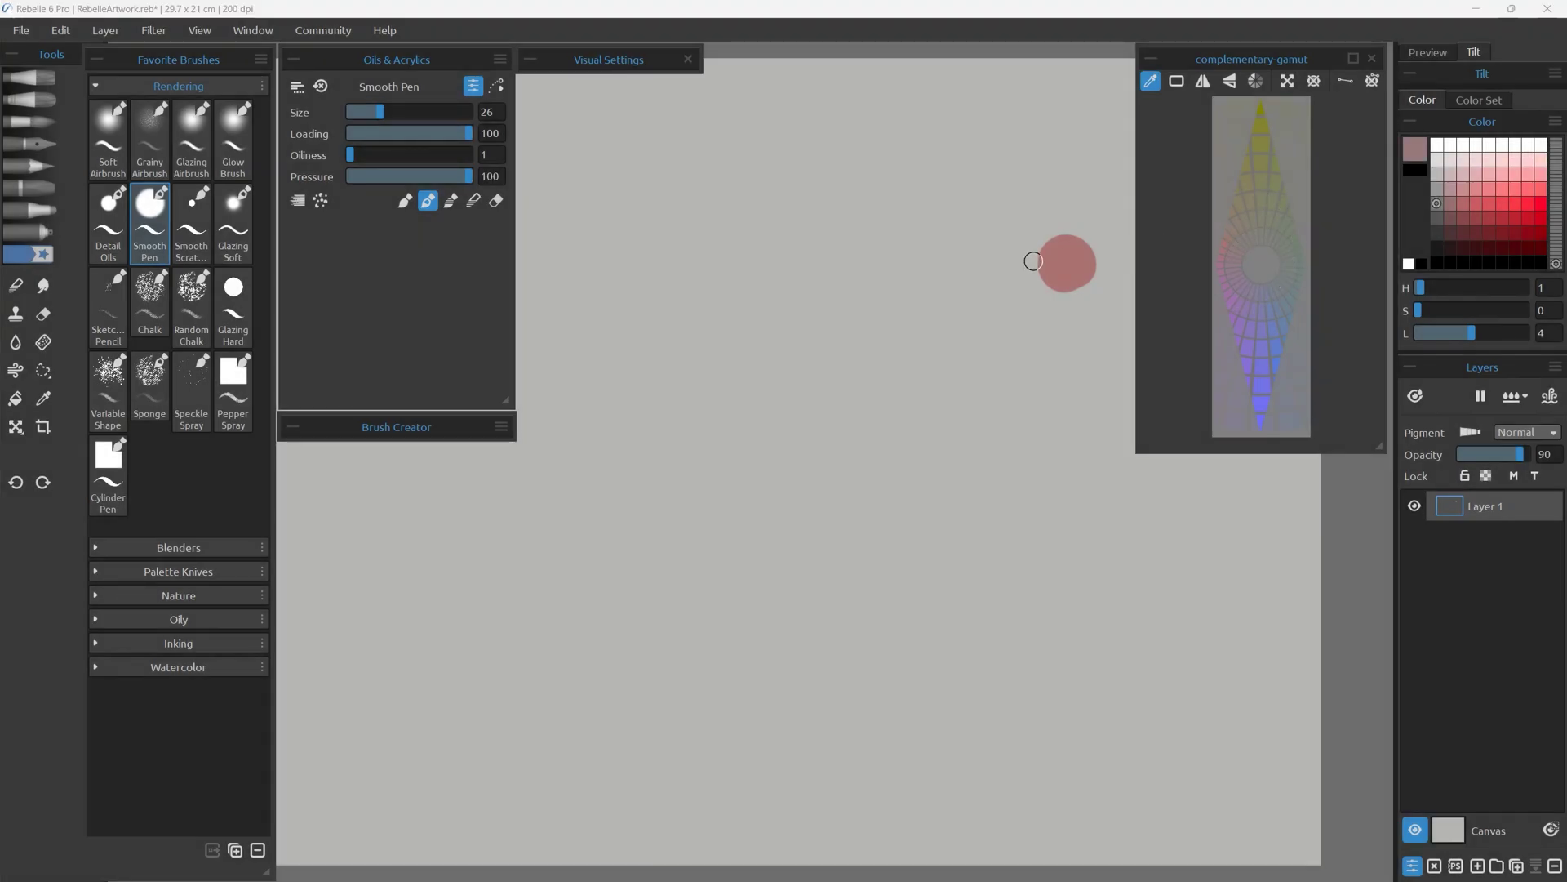
{"action": "left_click_drag", "start_coordinate": [1034, 261], "coordinate": [1015, 260]}
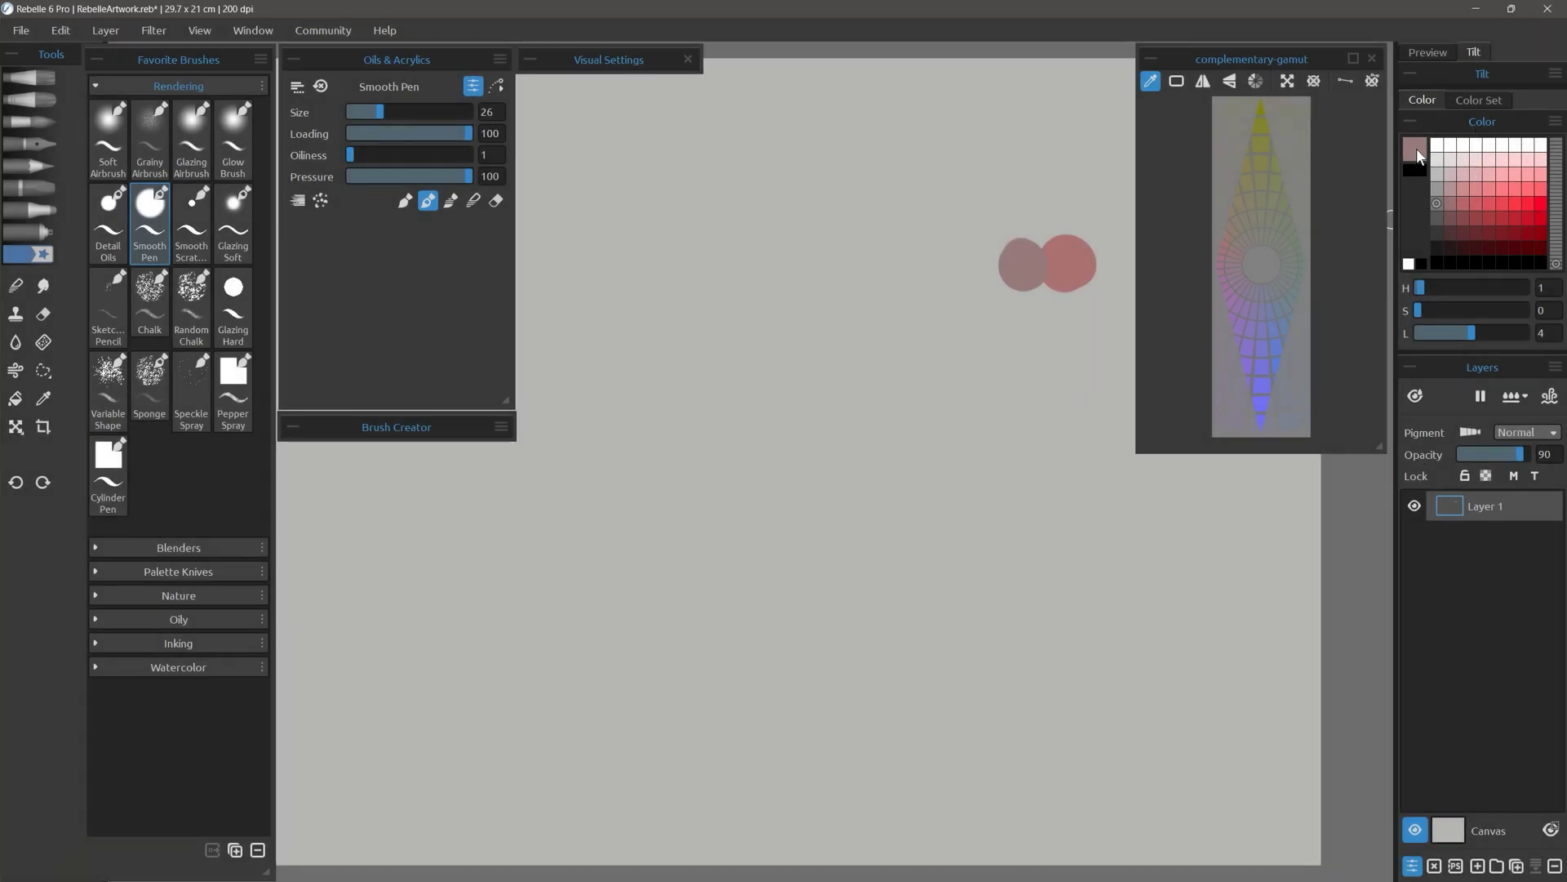
Paint a muted red swatch and a neutral gray one below the first pair, sampling the gray from the gamut's center
{"action": "left_click", "coordinate": [1450, 203]}
{"action": "key", "text": "i"}
{"action": "left_click", "coordinate": [1262, 264]}
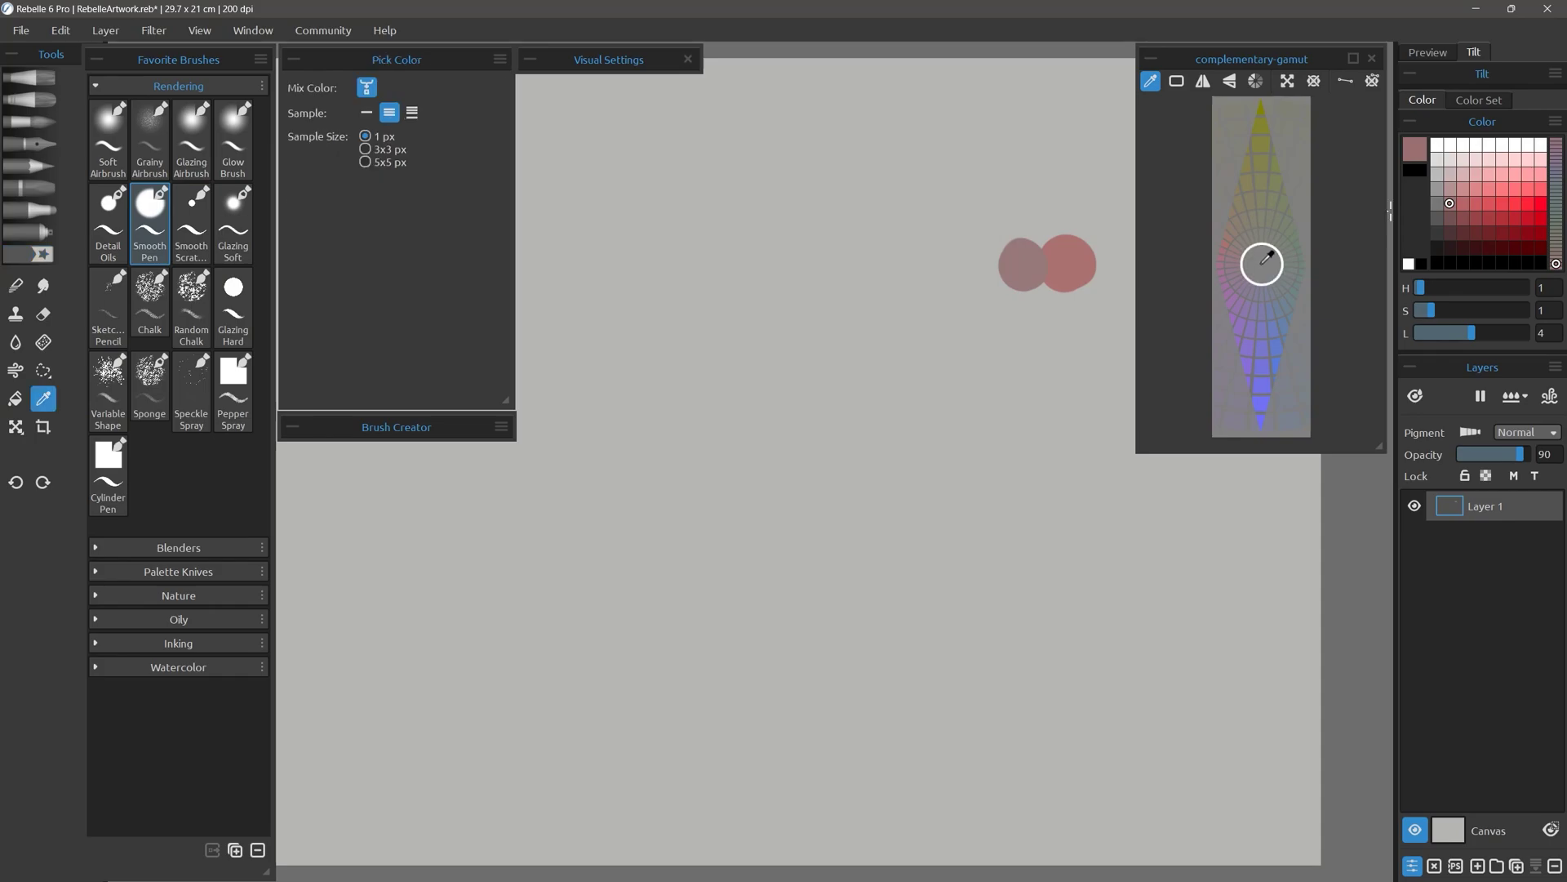
{"action": "key", "text": "b"}
{"action": "left_click", "coordinate": [1069, 316]}
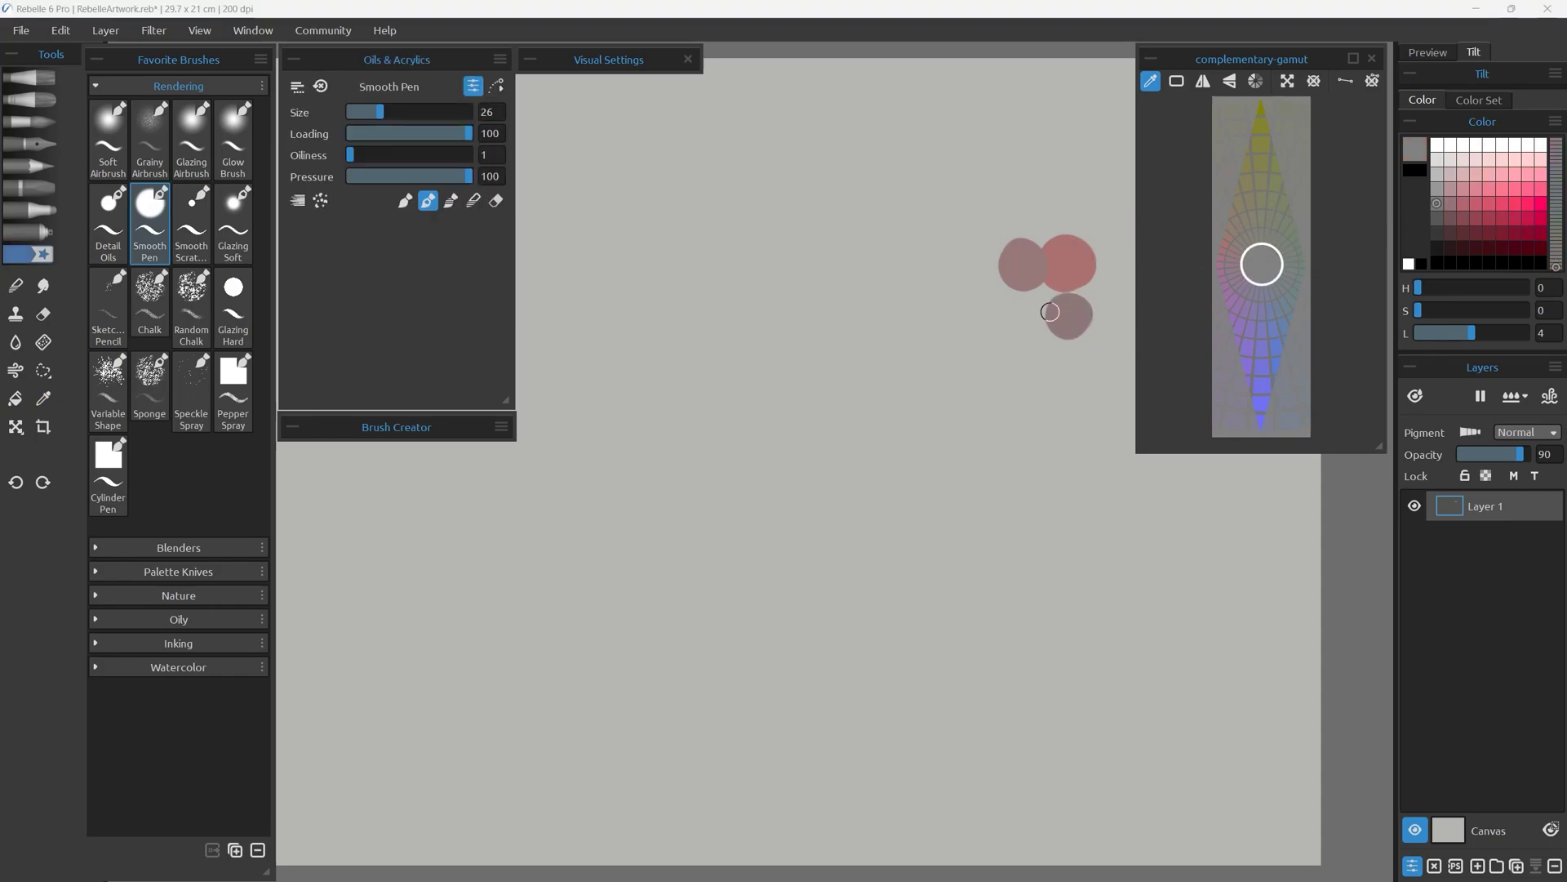
{"action": "left_click", "coordinate": [1025, 318]}
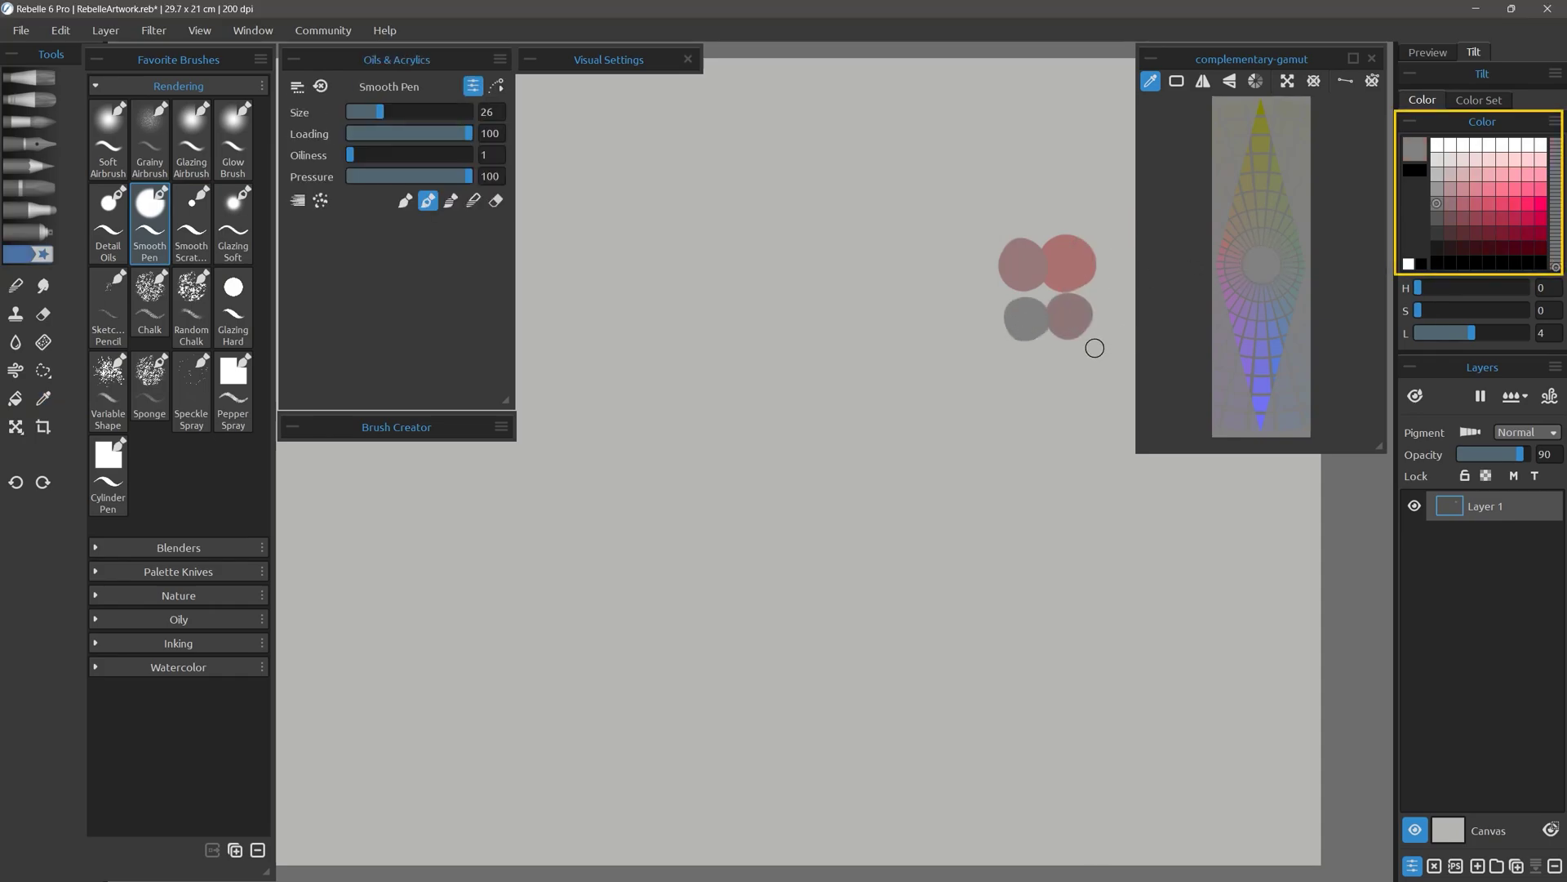
Sample a more saturated red from the gamut's left edge and paint a swatch at the right end of the lower row
{"action": "key", "text": "i"}
{"action": "left_click", "coordinate": [1225, 244]}
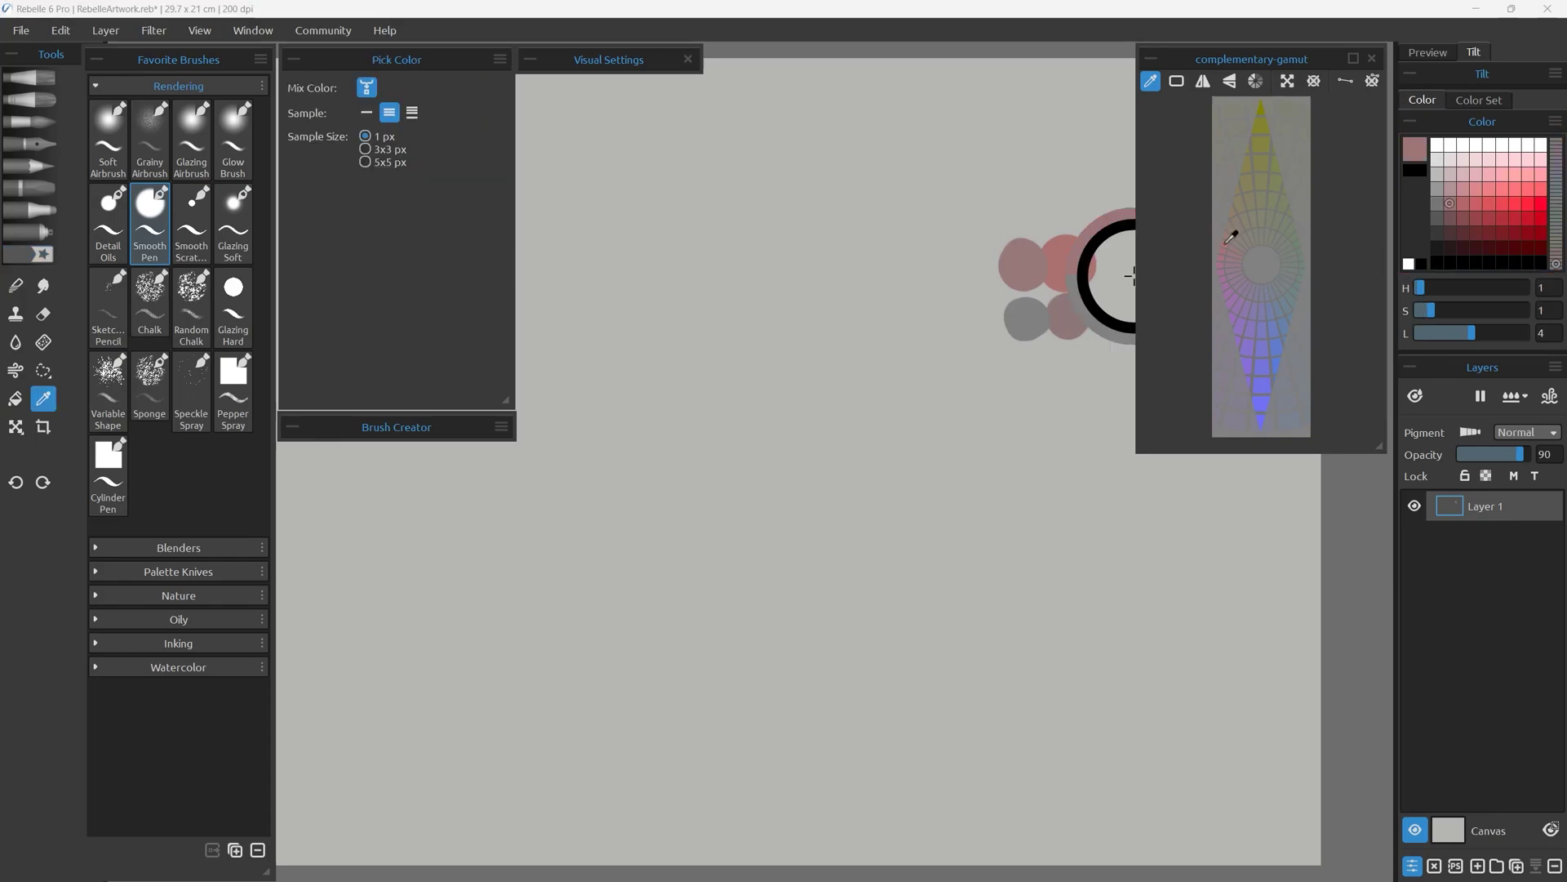
{"action": "key", "text": "b"}
{"action": "left_click", "coordinate": [1107, 316]}
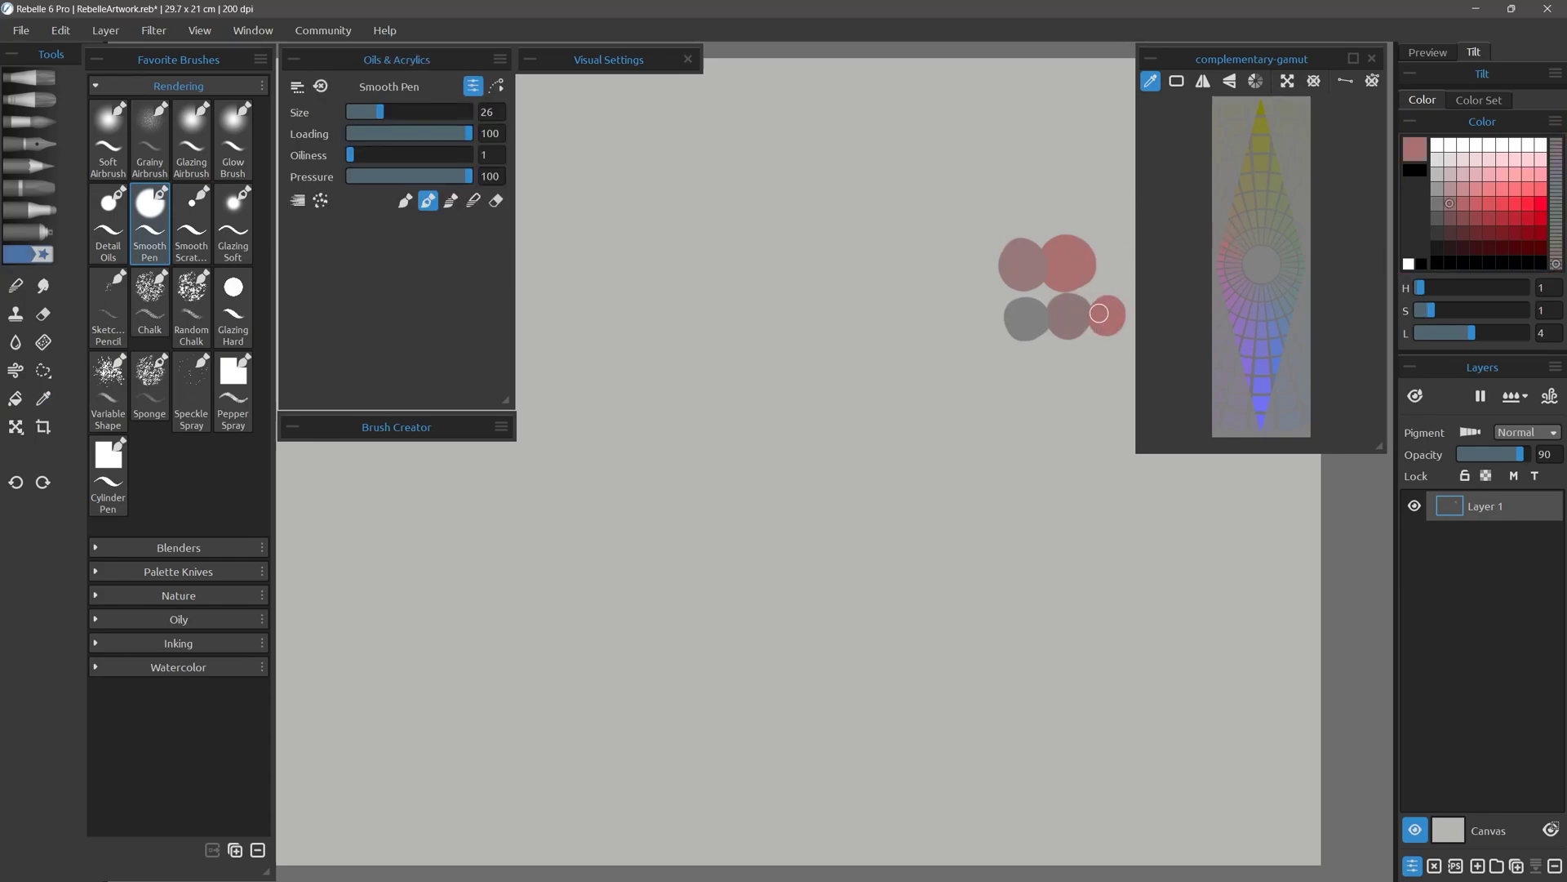
Undo the added swatches back to the single original red circle
{"action": "key", "text": "ctrl+z"}
{"action": "key", "text": "ctrl+z"}
{"action": "key", "text": "ctrl+z"}
{"action": "key", "text": "ctrl+z"}
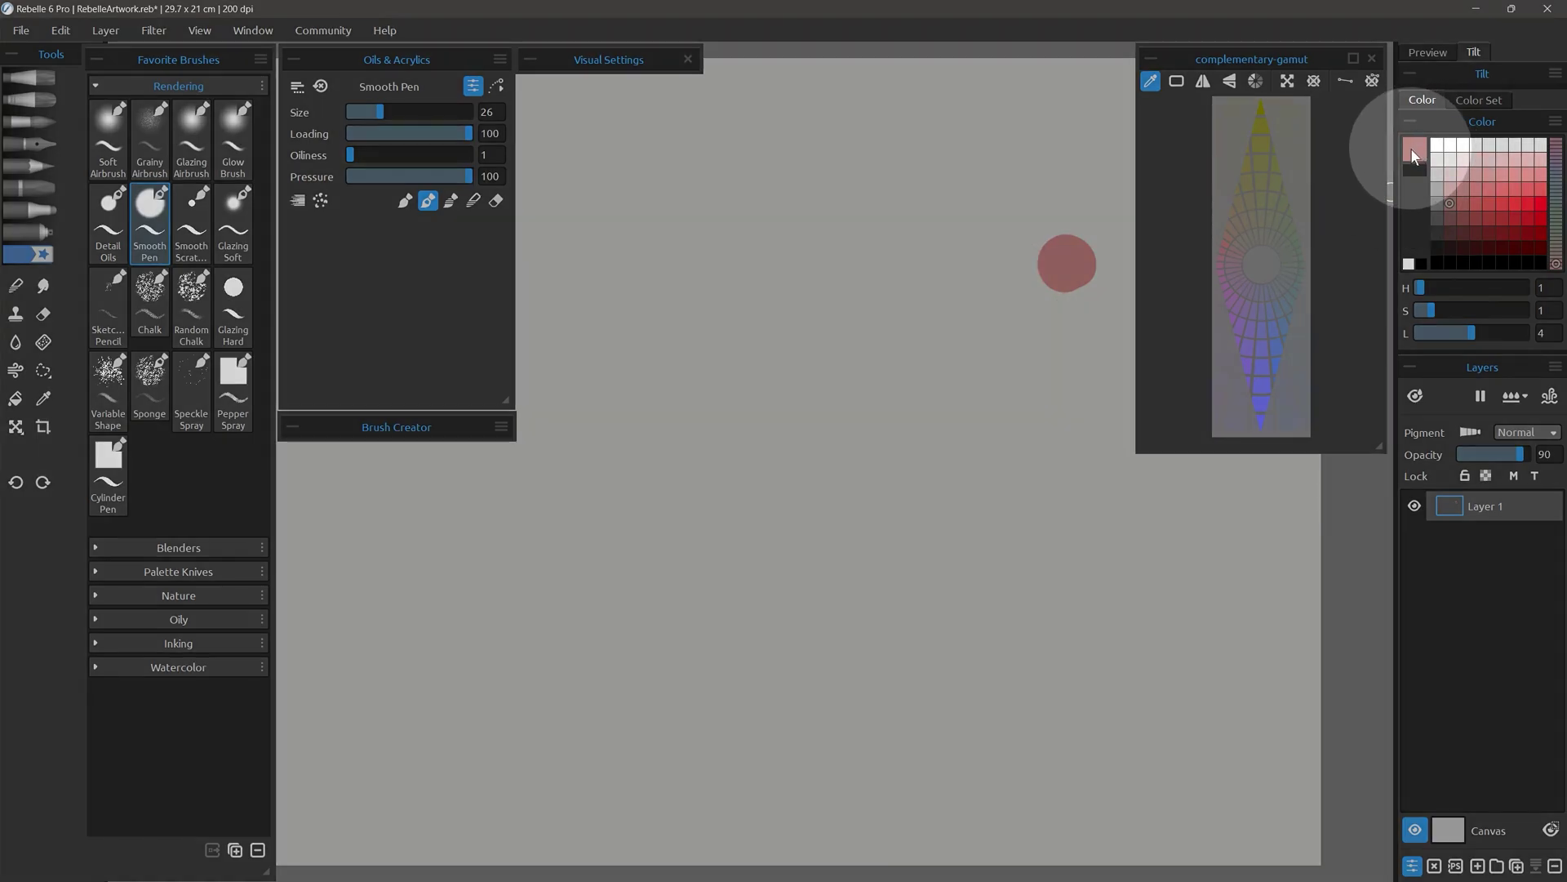
Lower the brush color's saturation to 67 and paint a swatch directly below the red circle
{"action": "left_click", "coordinate": [1414, 147]}
{"action": "left_click", "coordinate": [913, 344]}
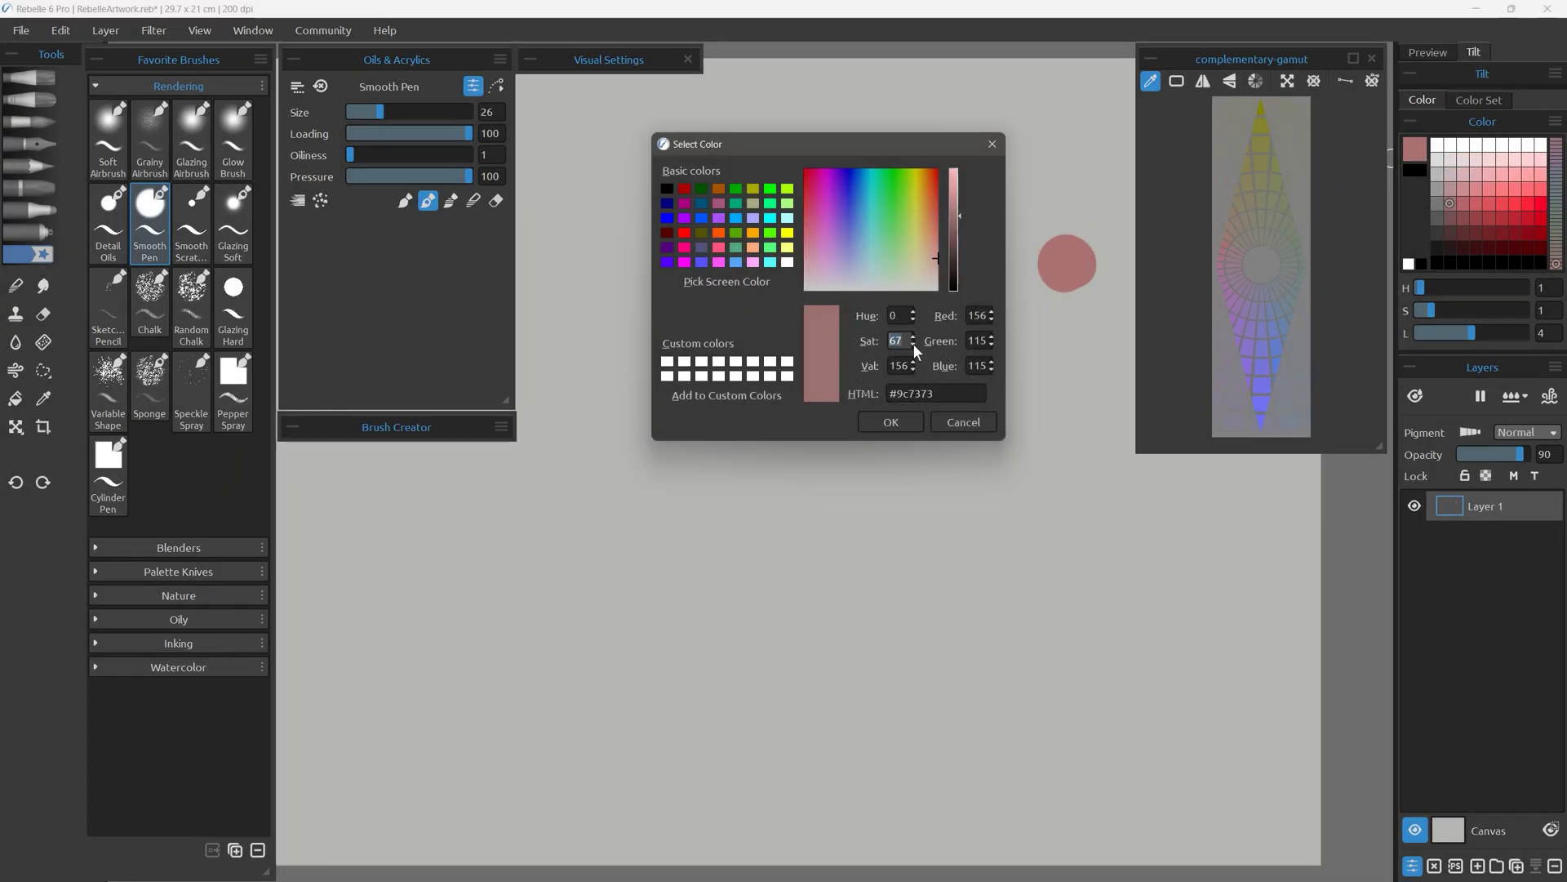
{"action": "left_click", "coordinate": [890, 421]}
{"action": "left_click", "coordinate": [1067, 316]}
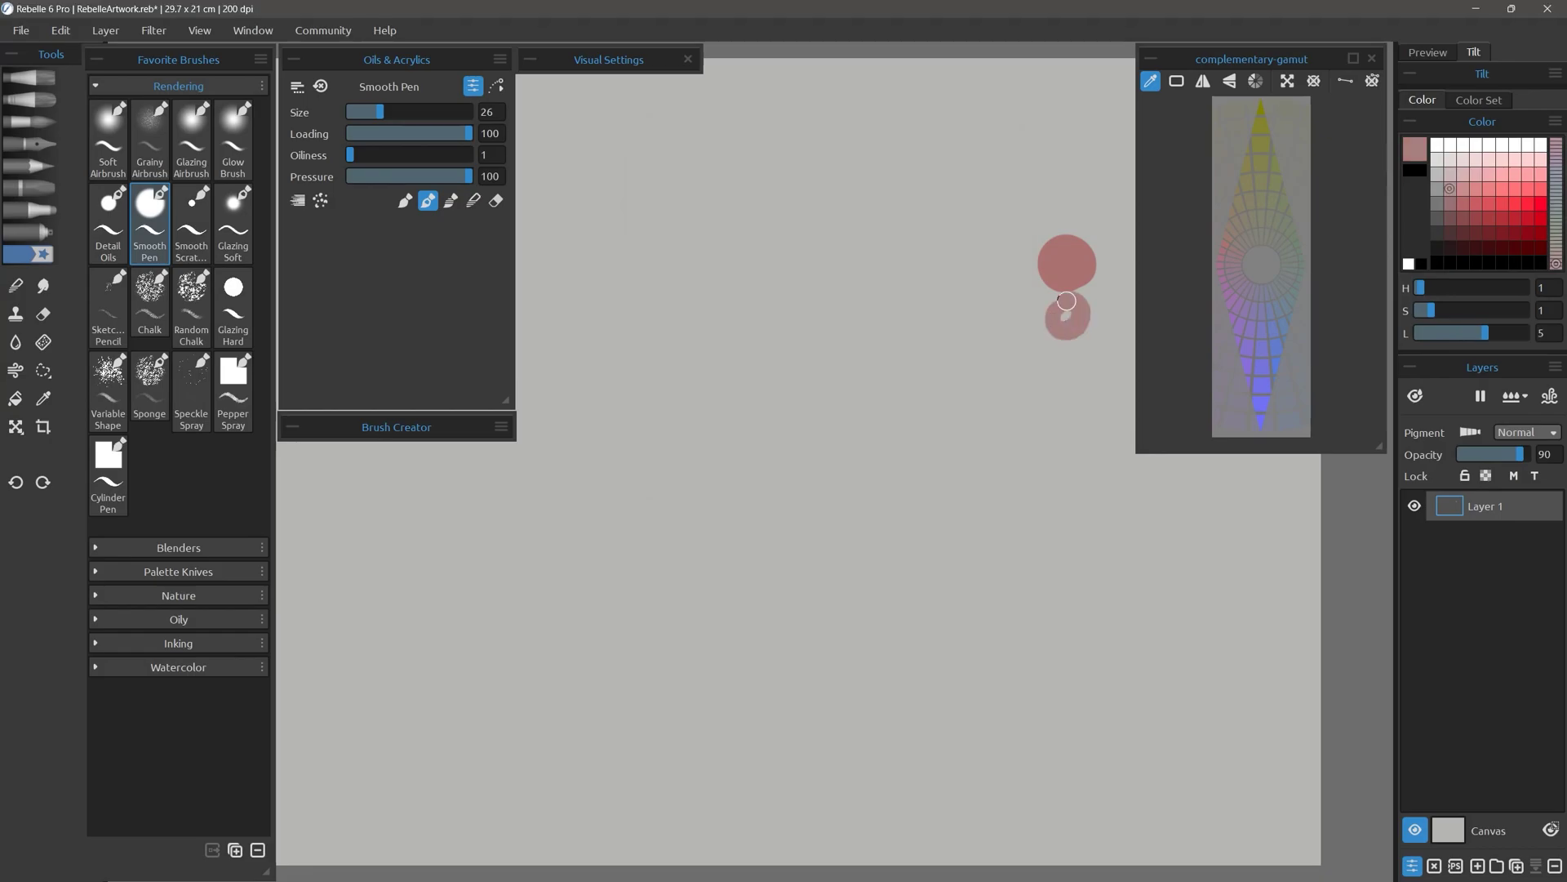
Reduce the color's saturation further to 36 and paint another swatch at the lower end of the column
{"action": "left_click", "coordinate": [1410, 149]}
{"action": "left_click", "coordinate": [869, 489]}
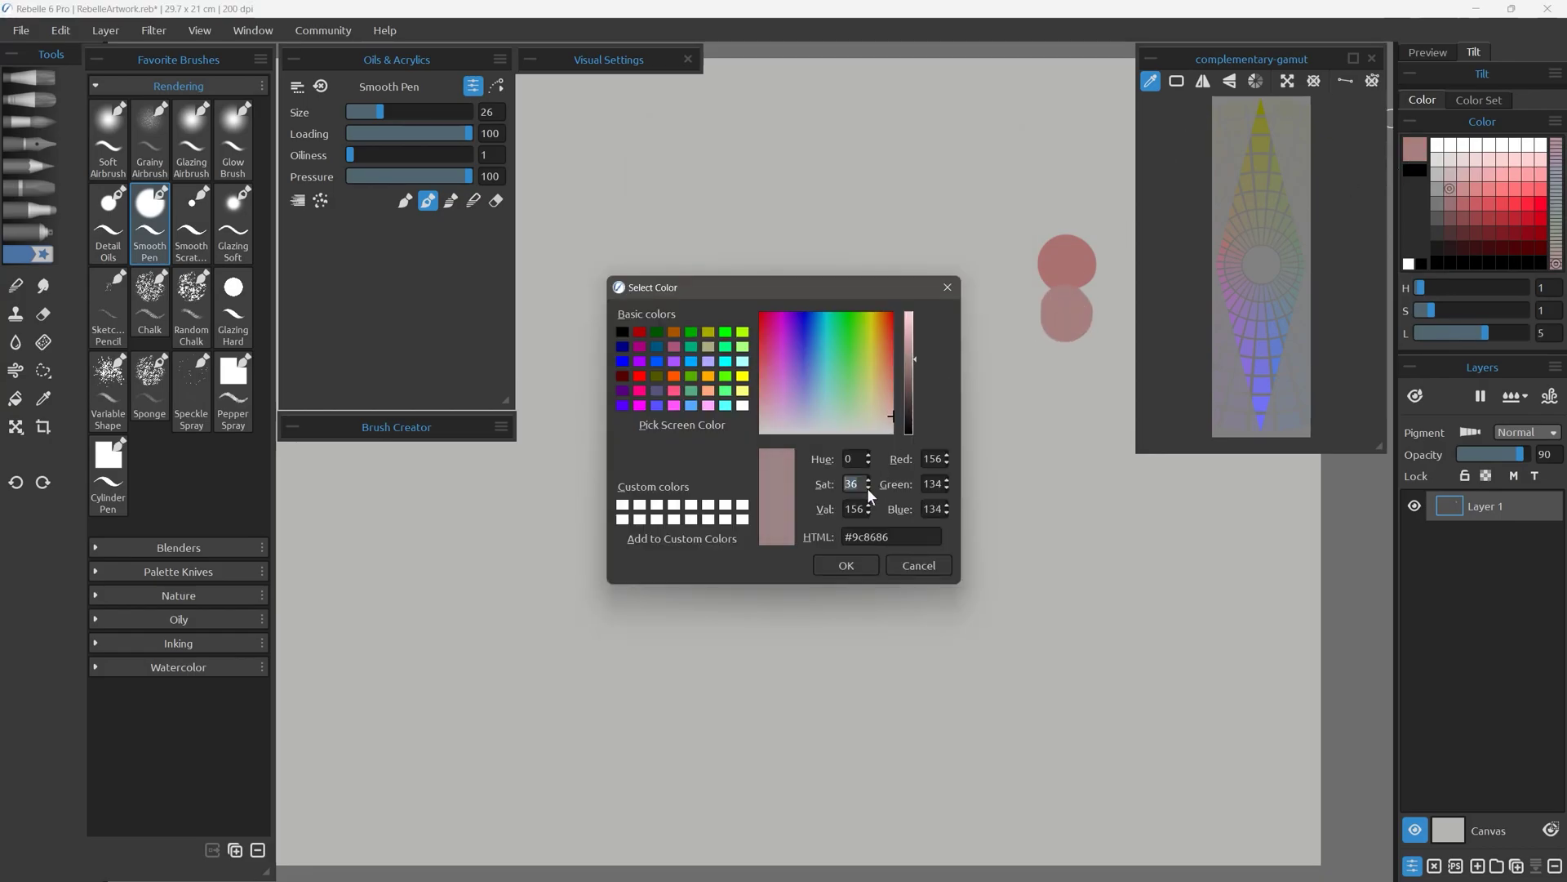
{"action": "key", "text": "Return"}
{"action": "left_click", "coordinate": [1065, 365]}
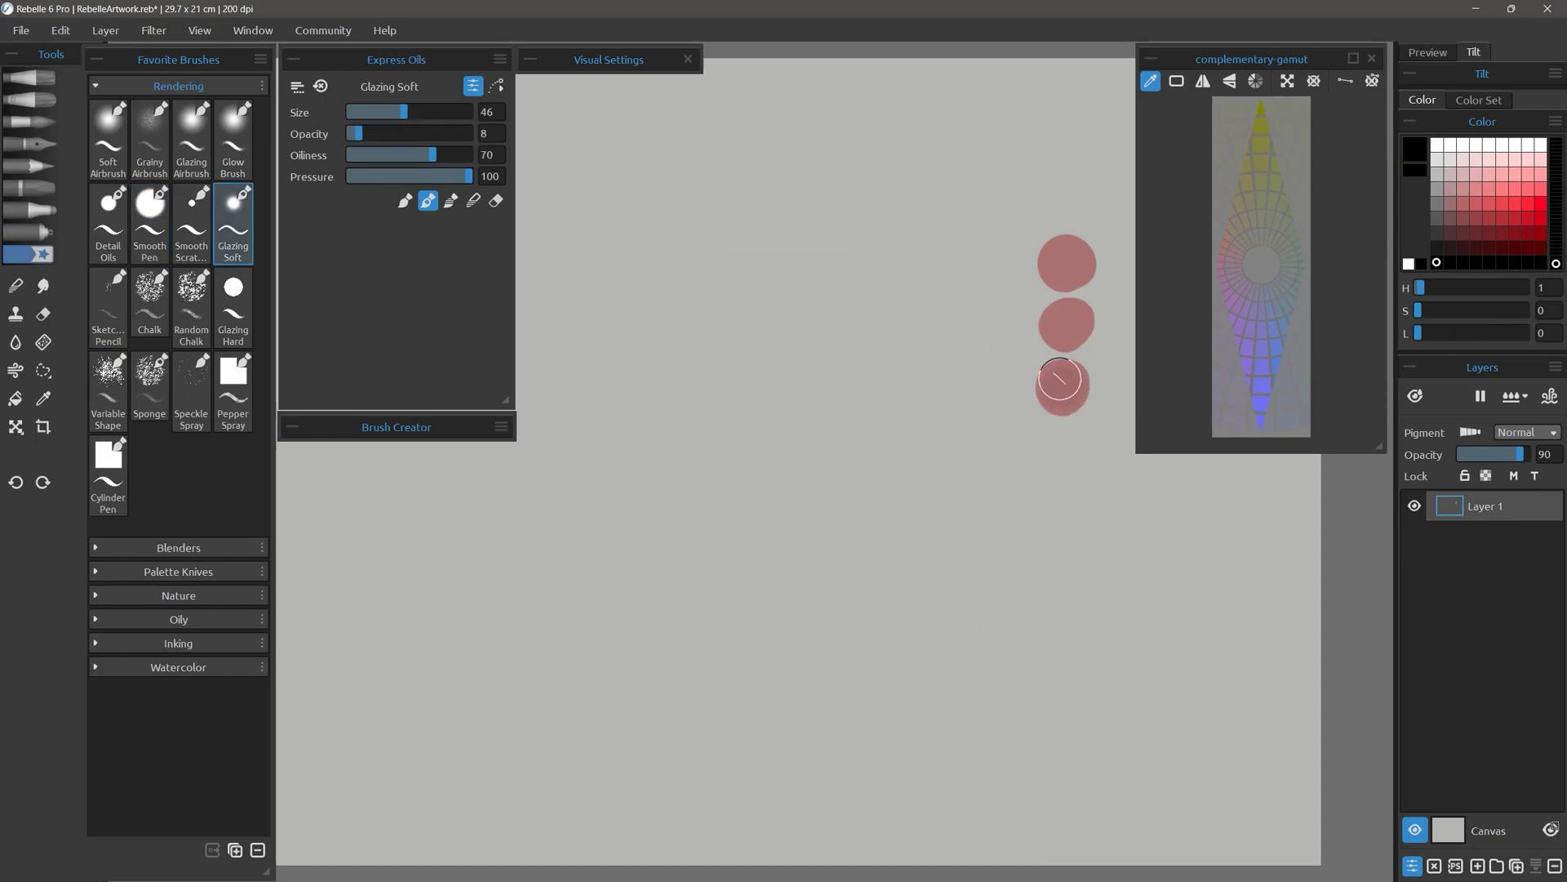
With the Glazing Soft brush, glaze the lowest red swatch with black, the middle one with mid-gray and the top one with white
{"action": "mouse_move", "coordinate": [1061, 381]}
{"action": "left_mouse_down"}
{"action": "mouse_move", "coordinate": [1064, 402]}
{"action": "mouse_move", "coordinate": [1075, 387]}
{"action": "left_mouse_up"}
{"action": "left_click", "coordinate": [1437, 203]}
{"action": "mouse_move", "coordinate": [1078, 325]}
{"action": "left_mouse_down"}
{"action": "mouse_move", "coordinate": [1059, 321]}
{"action": "mouse_move", "coordinate": [1081, 308]}
{"action": "mouse_move", "coordinate": [1071, 343]}
{"action": "left_mouse_up"}
{"action": "left_click", "coordinate": [1437, 145]}
{"action": "mouse_move", "coordinate": [1073, 263]}
{"action": "left_mouse_down"}
{"action": "mouse_move", "coordinate": [1052, 264]}
{"action": "mouse_move", "coordinate": [1070, 245]}
{"action": "left_mouse_up"}
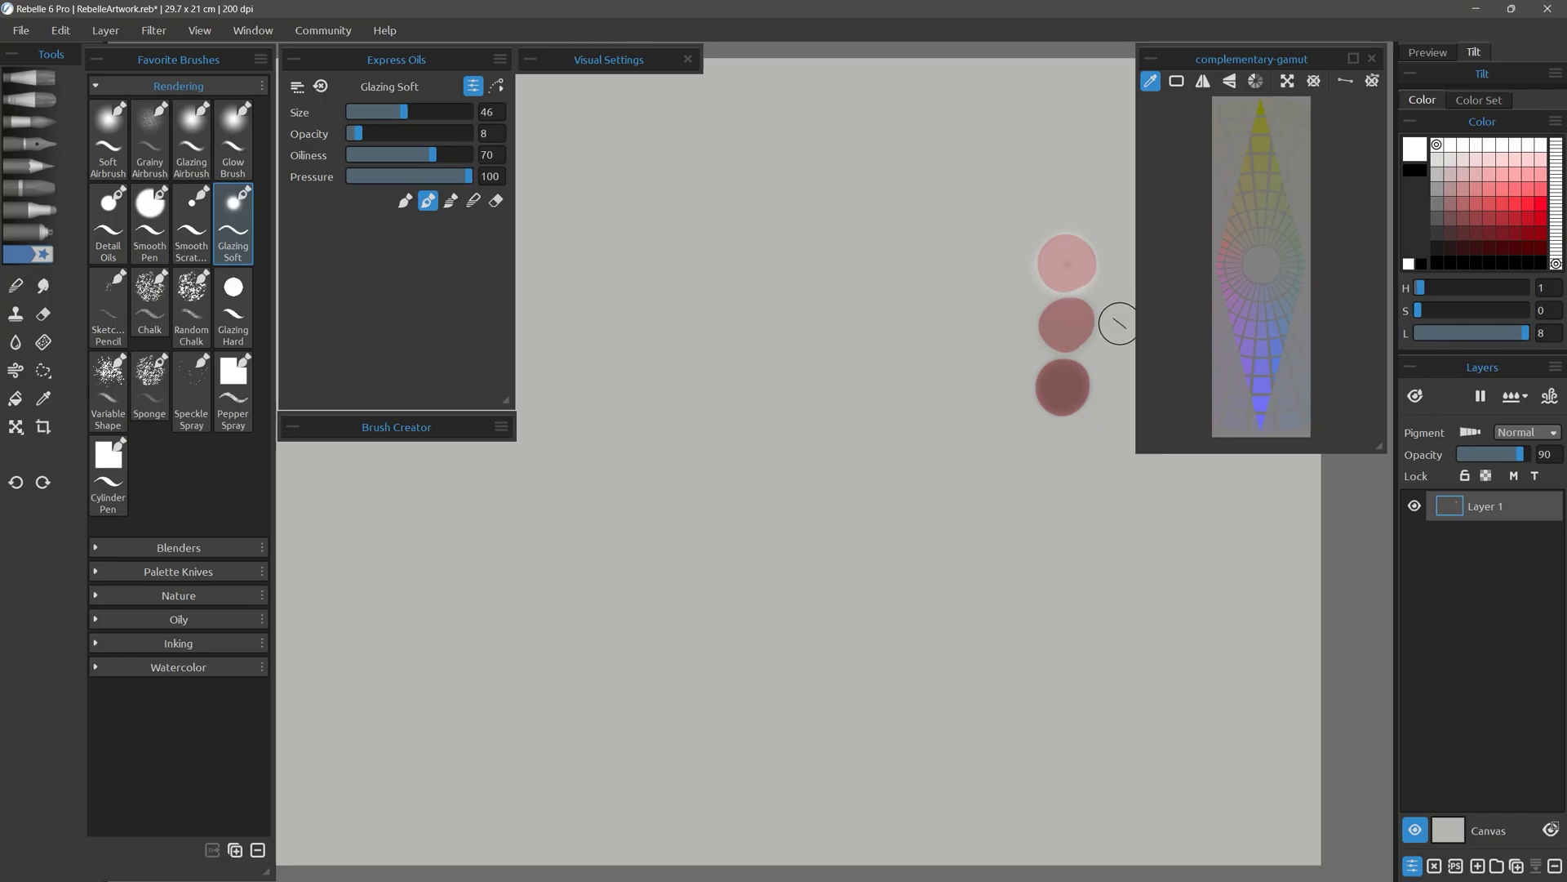
Clear the canvas and switch to the Smooth Pen with its size enlarged to 47
{"action": "key", "text": "Delete"}
{"action": "left_click", "coordinate": [1236, 235]}
{"action": "left_click", "coordinate": [321, 85]}
{"action": "left_click", "coordinate": [149, 223]}
{"action": "left_click_drag", "start_coordinate": [793, 331], "coordinate": [849, 332]}
Paint a vertical column of gamut hues: a red swatch with three increasingly brown ones above and two pinker ones below
{"action": "left_click", "coordinate": [1074, 274]}
{"action": "left_click", "coordinate": [1237, 235]}
{"action": "left_click", "coordinate": [1070, 216]}
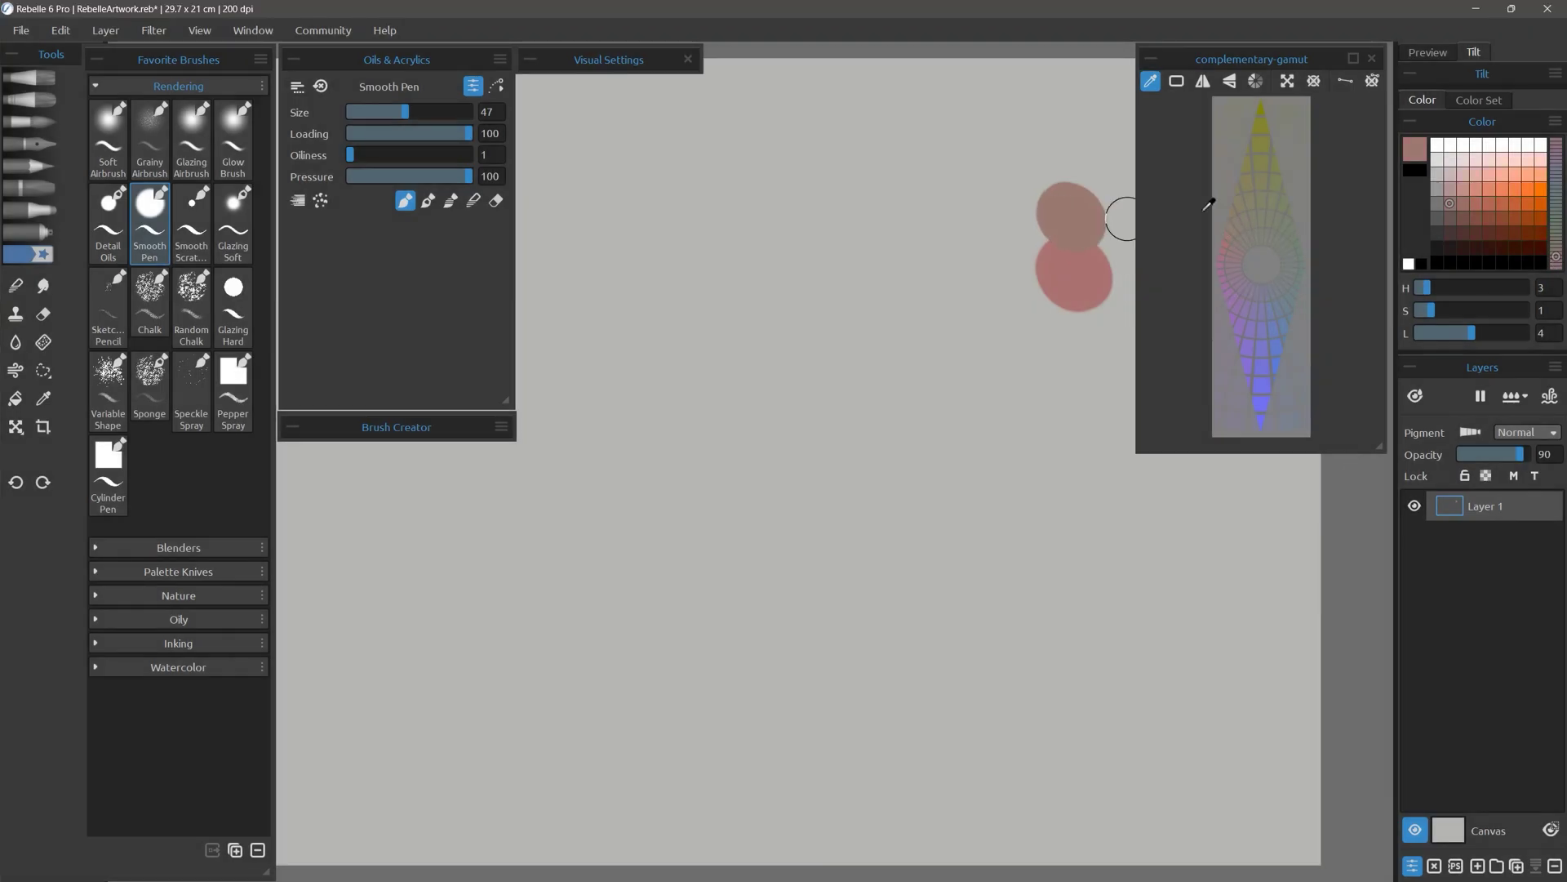
{"action": "key", "text": "ctrl+y"}
{"action": "key", "text": "ctrl+y"}
{"action": "key", "text": "ctrl+y"}
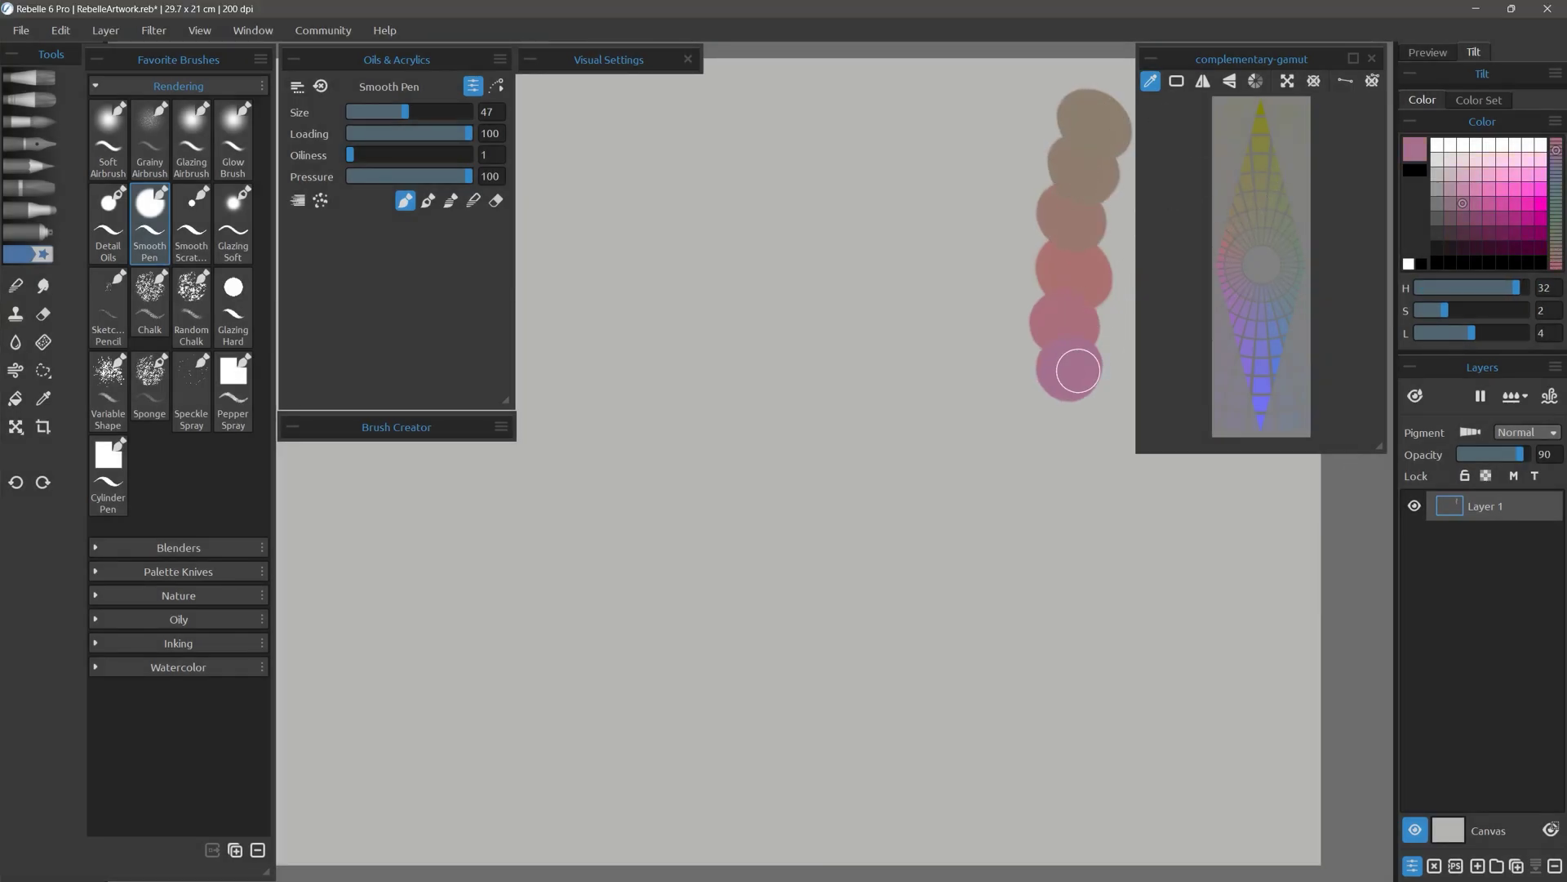
Sample purplish hues from the gamut's lower-left part and extend the column downward with two purple swatches
{"action": "left_click", "coordinate": [1235, 279]}
{"action": "mouse_move", "coordinate": [1079, 397]}
{"action": "left_mouse_down"}
{"action": "mouse_move", "coordinate": [1065, 414]}
{"action": "mouse_move", "coordinate": [1088, 447]}
{"action": "left_mouse_up"}
{"action": "left_click", "coordinate": [1242, 286]}
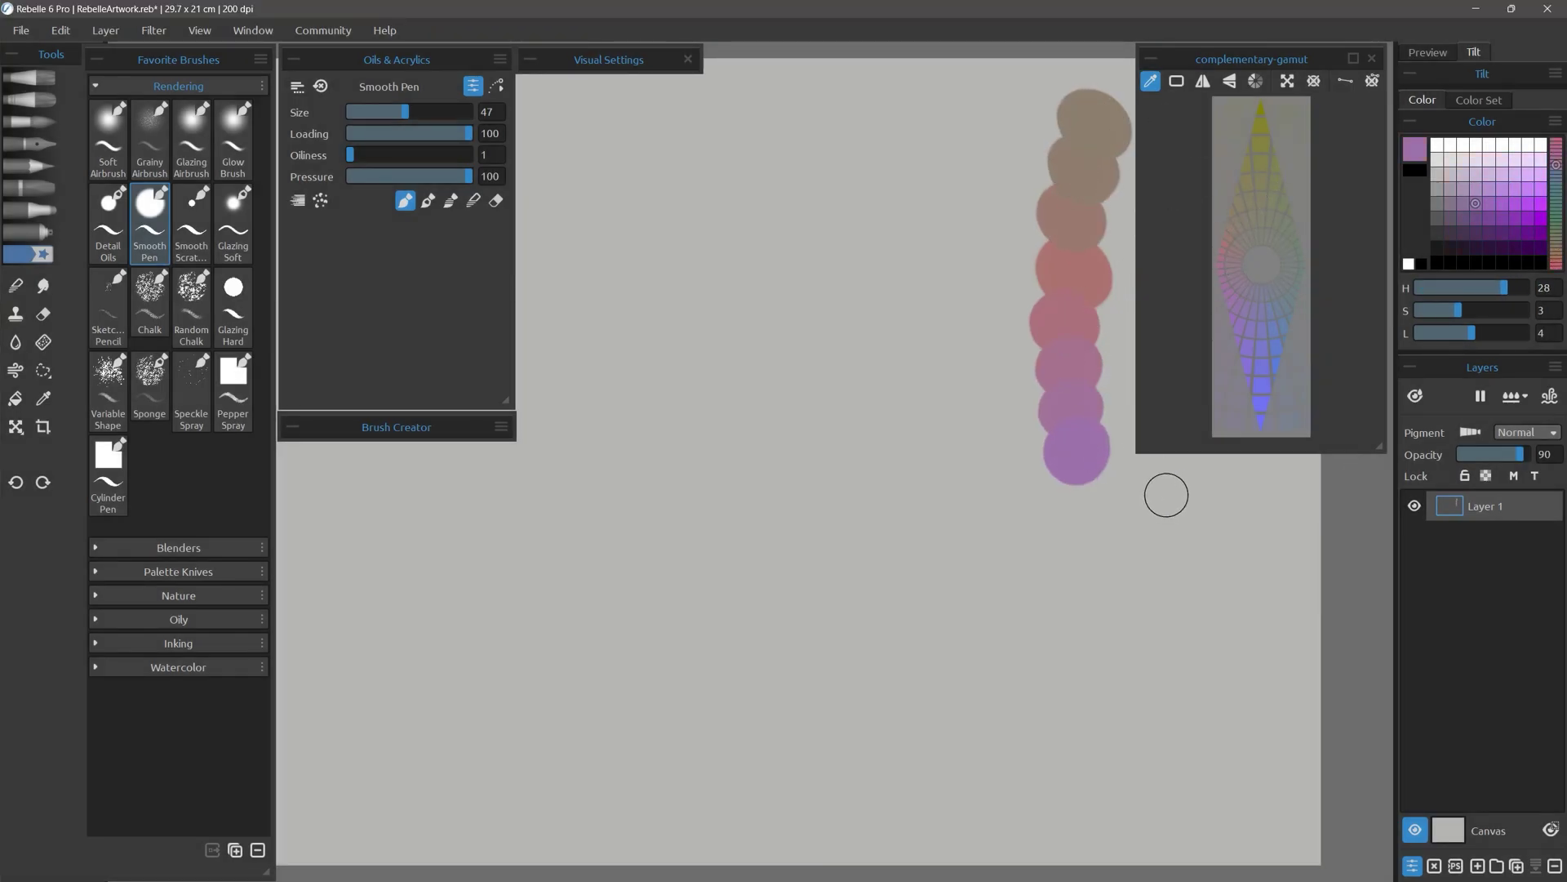
Choose a lighter, more saturated version of the column's red and paint a swatch to the left of the red circle
{"action": "key", "text": "ctrl"}
{"action": "key", "text": "ctrl"}
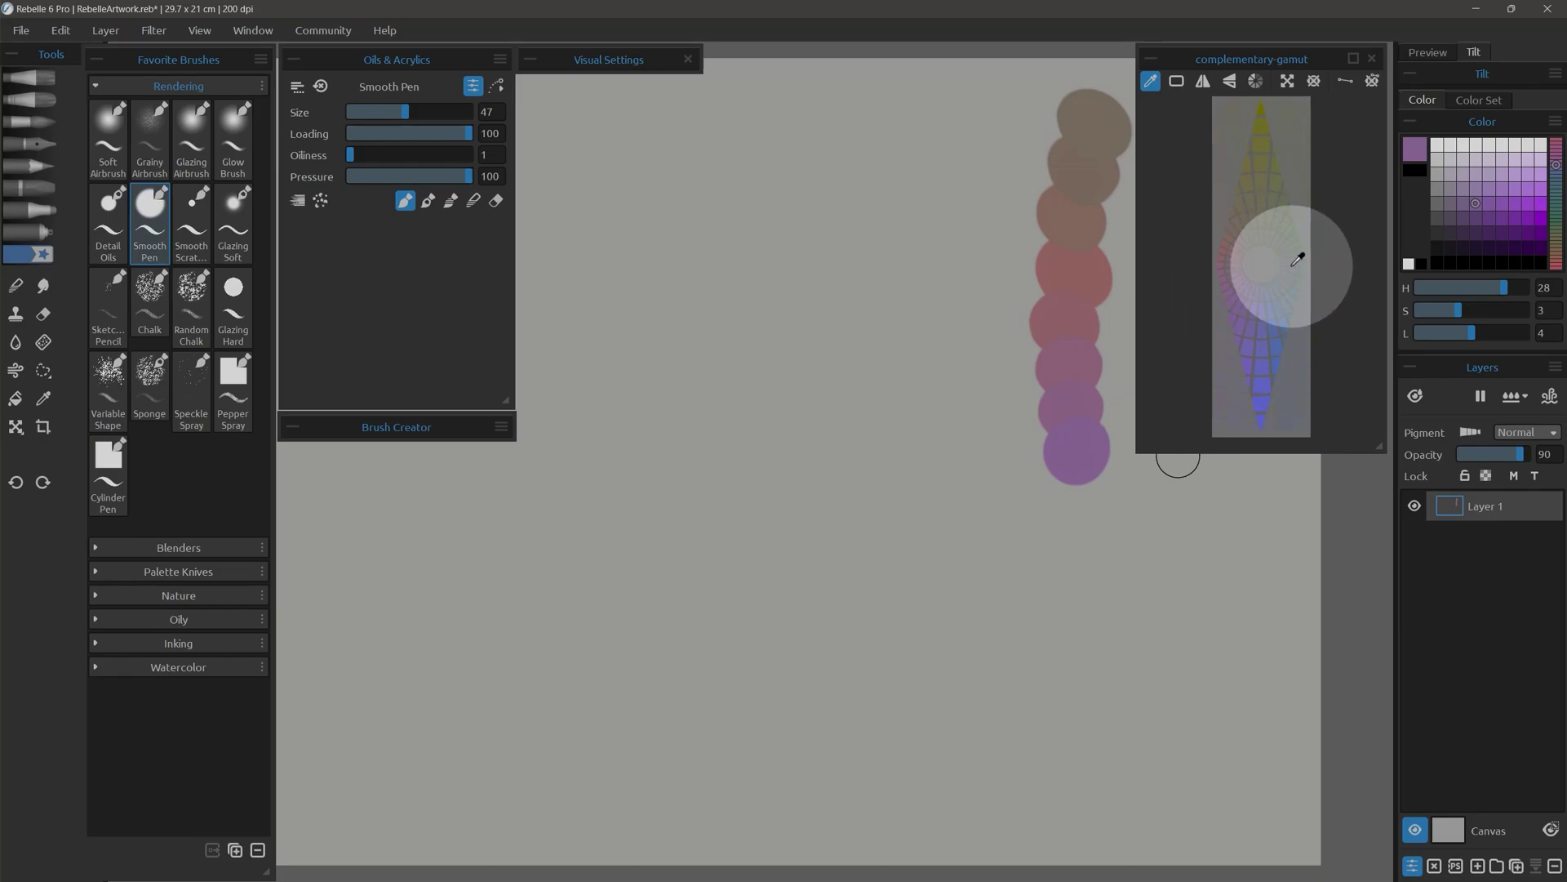
{"action": "mouse_move", "coordinate": [1297, 260]}
{"action": "left_mouse_down"}
{"action": "mouse_move", "coordinate": [1237, 125]}
{"action": "mouse_move", "coordinate": [1307, 123]}
{"action": "mouse_move", "coordinate": [1316, 378]}
{"action": "mouse_move", "coordinate": [1157, 382]}
{"action": "mouse_move", "coordinate": [1082, 270]}
{"action": "mouse_move", "coordinate": [1012, 277]}
{"action": "left_mouse_up"}
{"action": "left_click", "coordinate": [1474, 189]}
Sample the lowest purple swatch and paint a lighter, more saturated version of it to its left
{"action": "key", "text": "alt"}
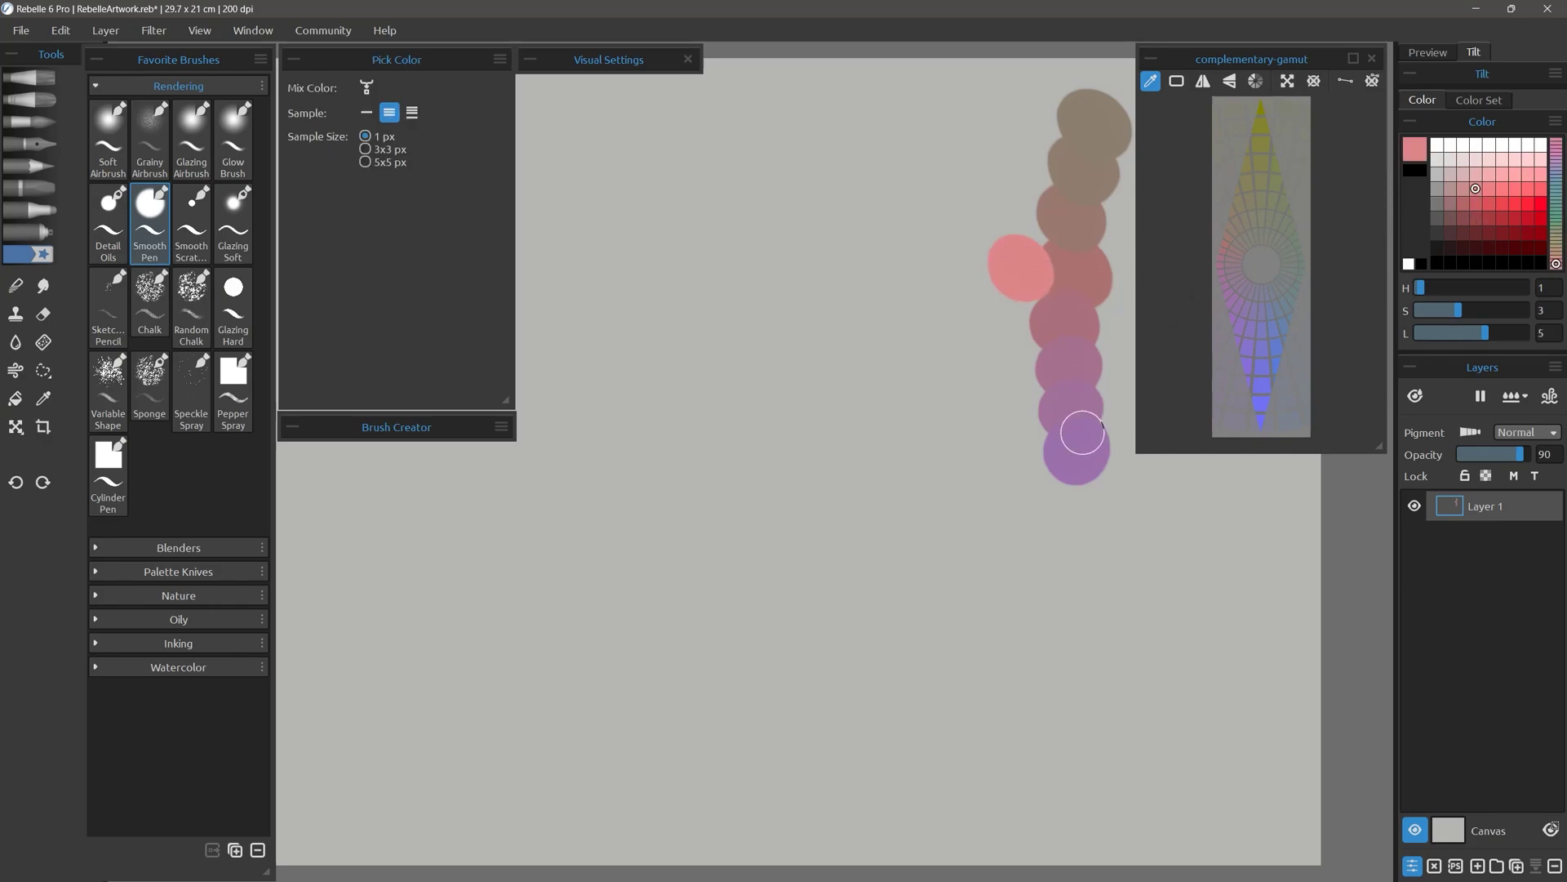
{"action": "left_click", "coordinate": [1082, 433]}
{"action": "left_click", "coordinate": [1026, 460]}
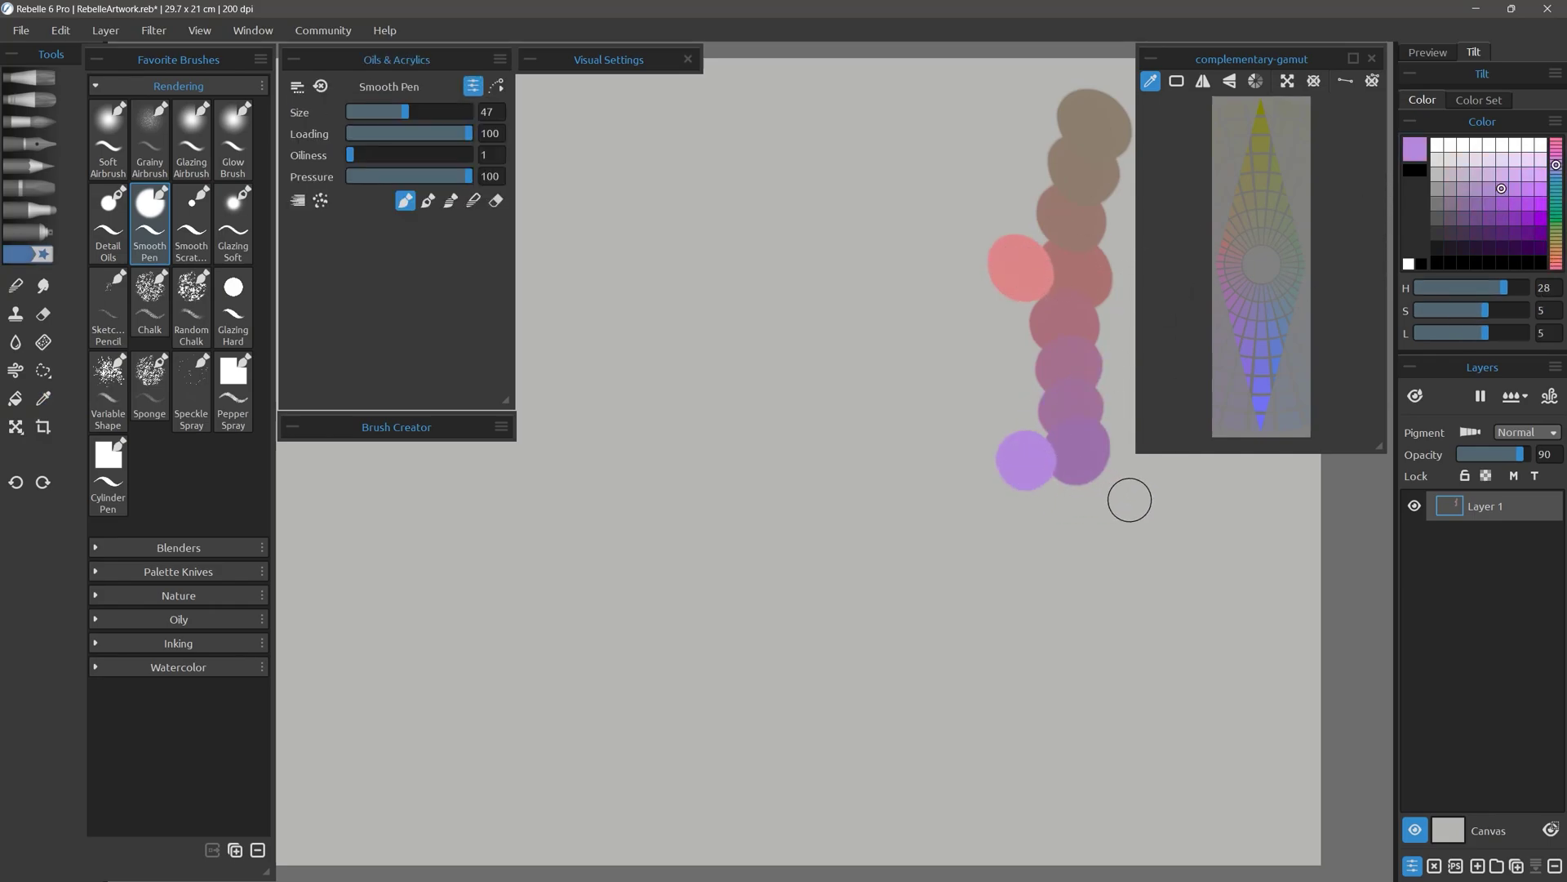
Choose a bright, highly saturated cyan and paint a contrasting swatch to the left of the column
{"action": "left_click", "coordinate": [1540, 159]}
{"action": "left_click", "coordinate": [1556, 197]}
{"action": "left_click", "coordinate": [991, 374]}
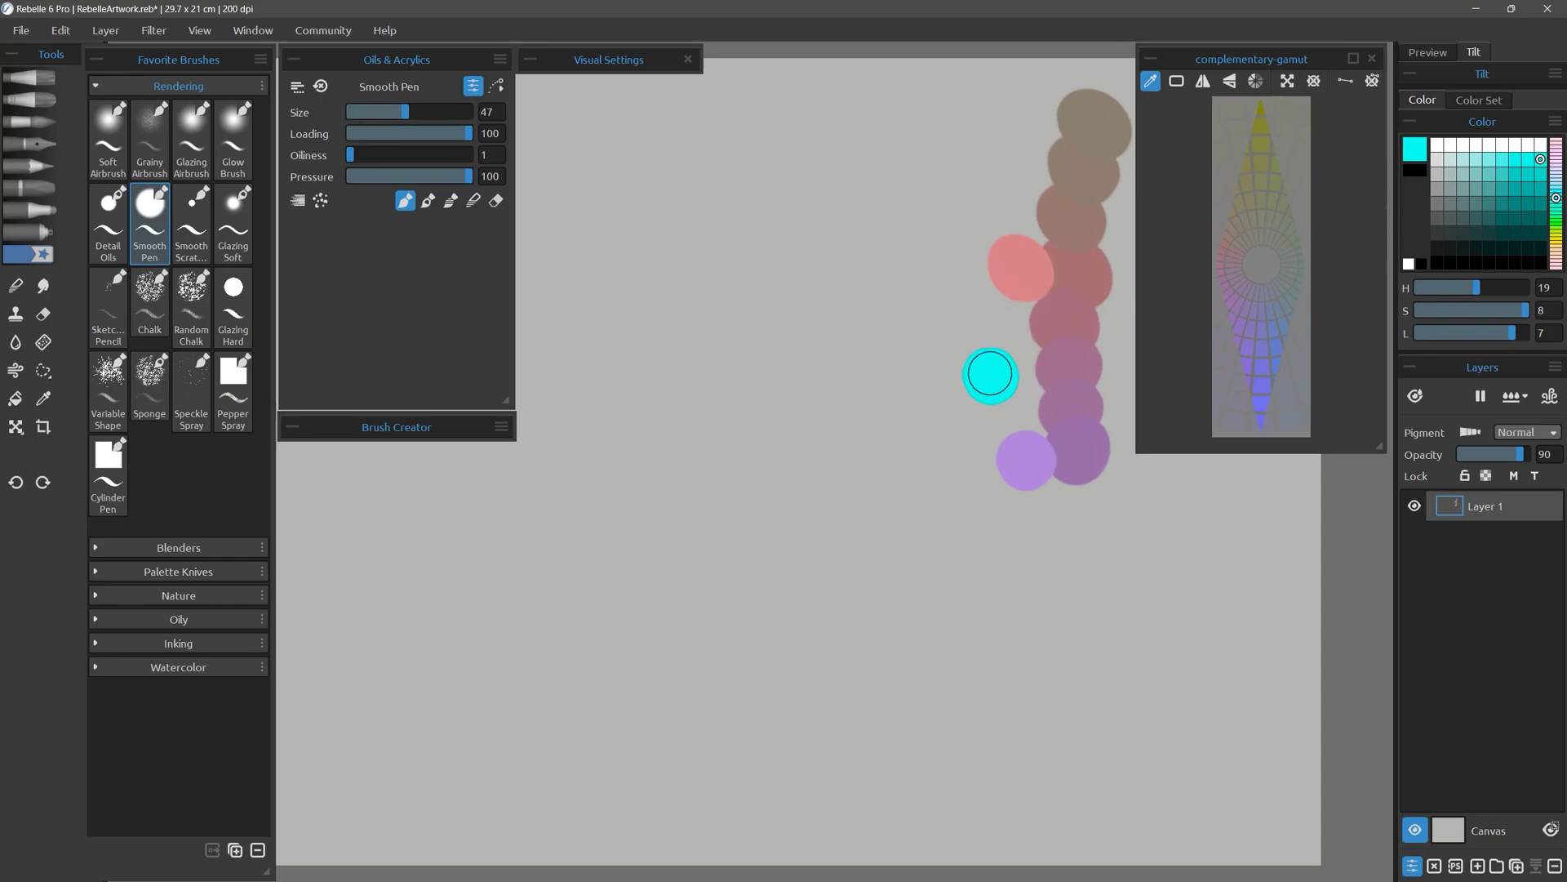